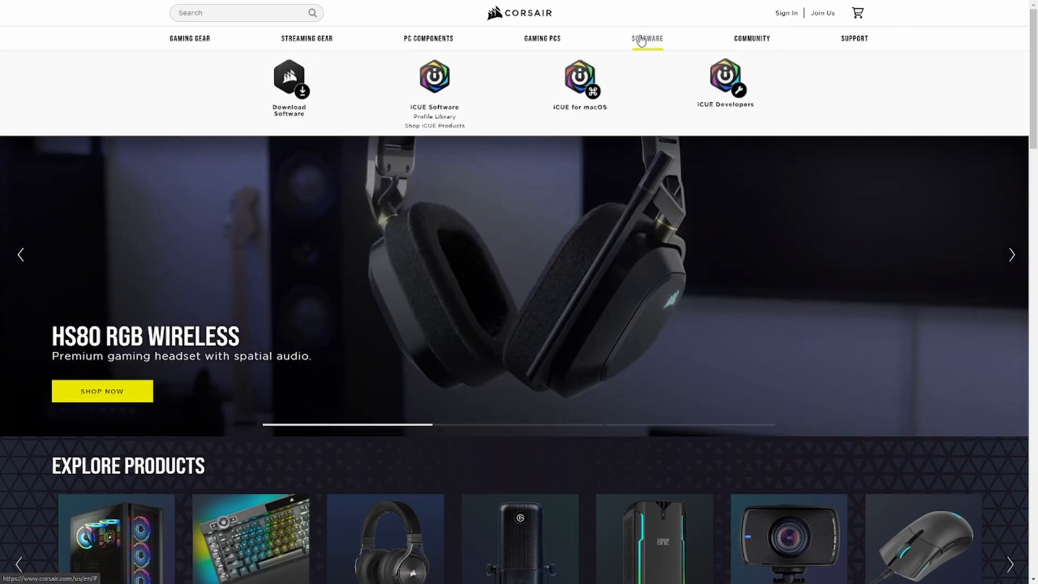
Step: Download the iCUE 4 installer from the Corsair site's iCUE software page
mouse_move(648, 37)
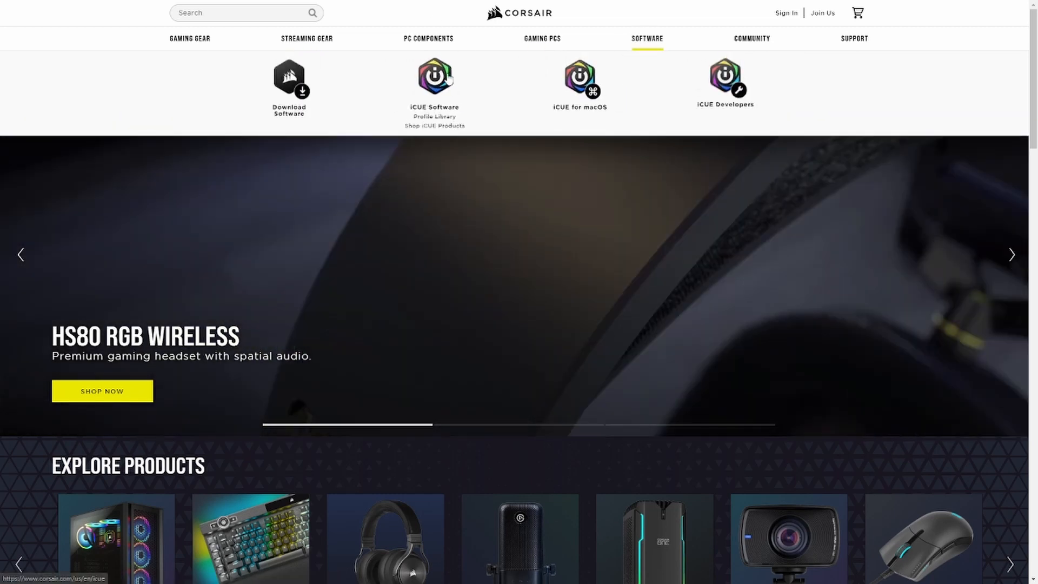
left_click(441, 82)
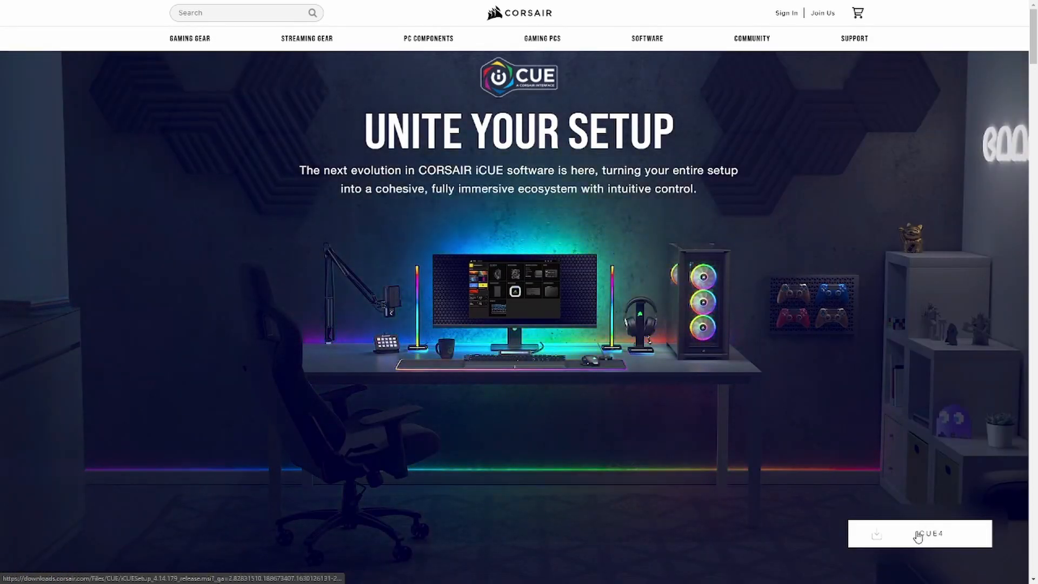
left_click(920, 535)
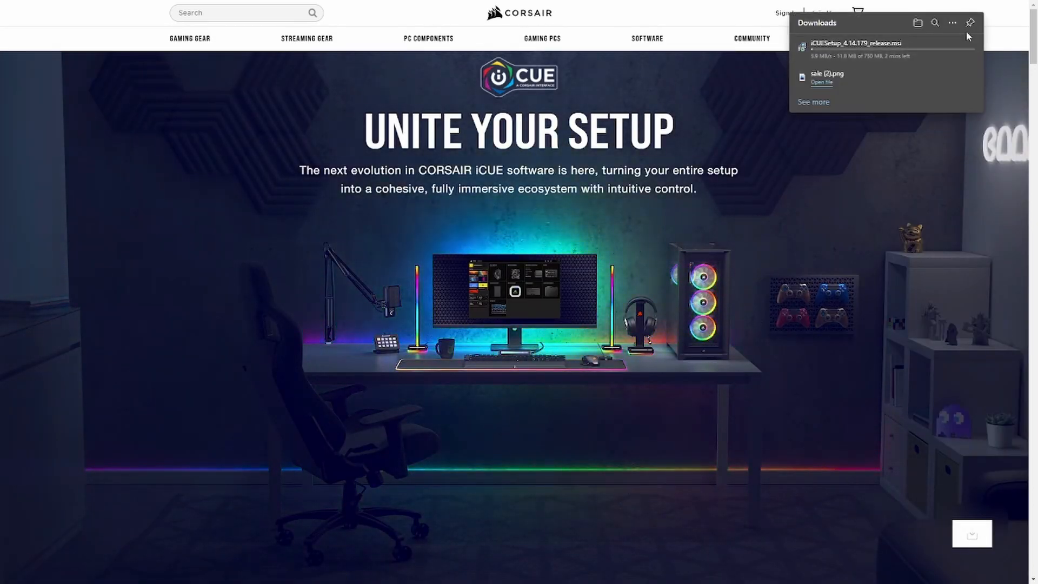
Step: Switch to the iCUE app and maximize its window to show the device overview
key("super")
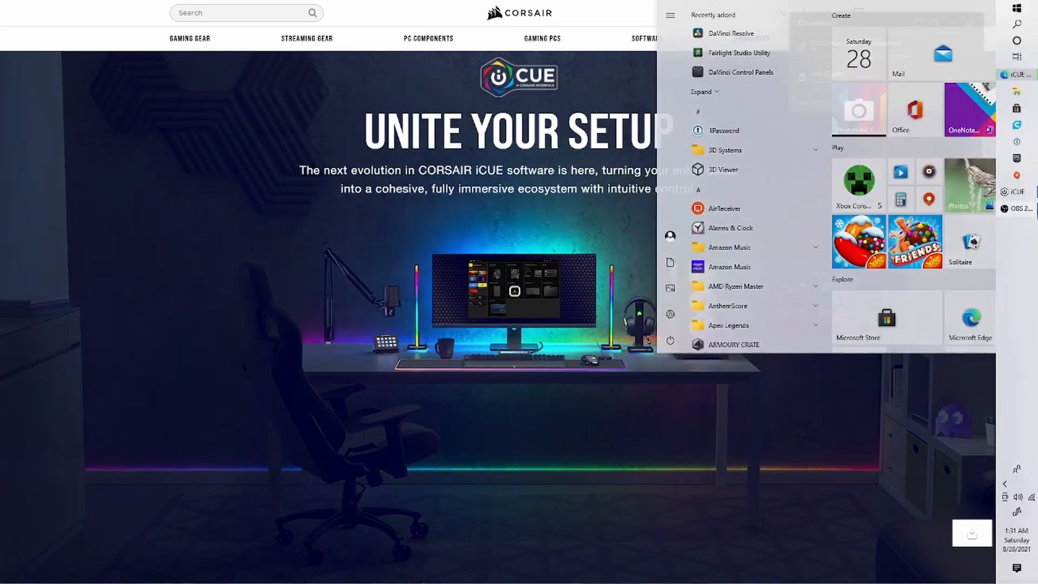
left_click(1019, 210)
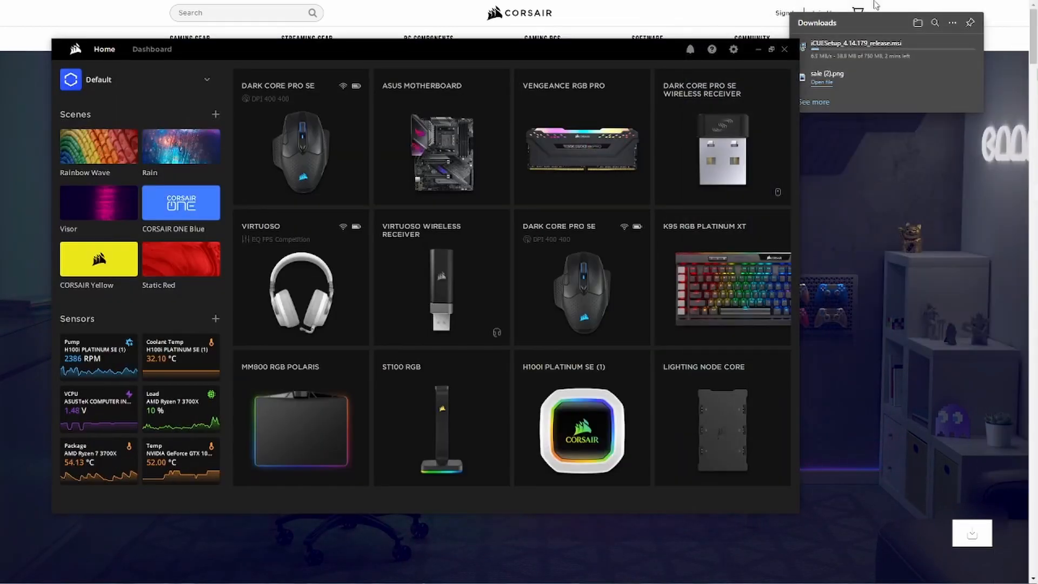
left_click(771, 50)
mouse_move(206, 192)
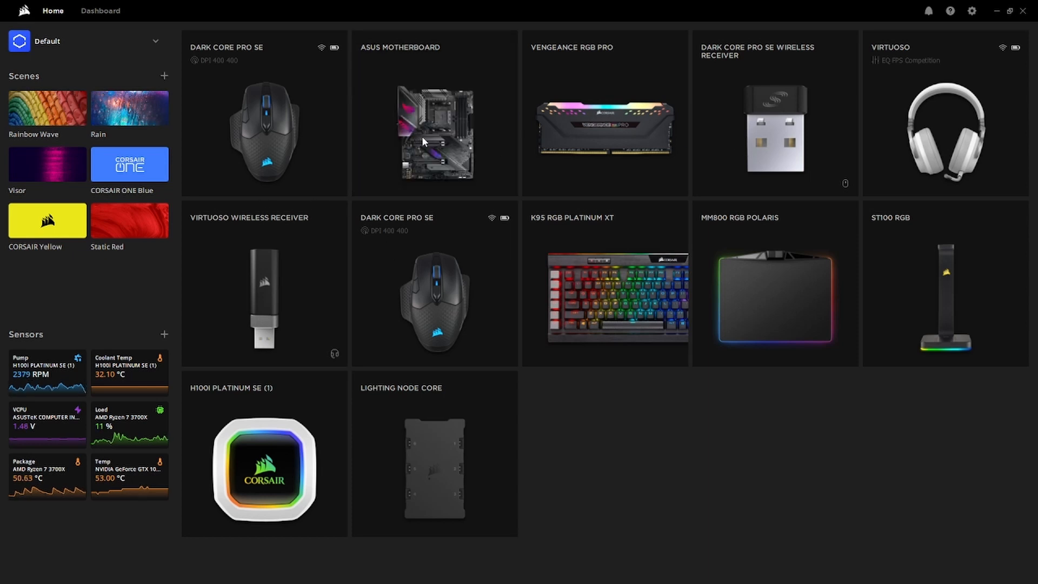
mouse_move(498, 130)
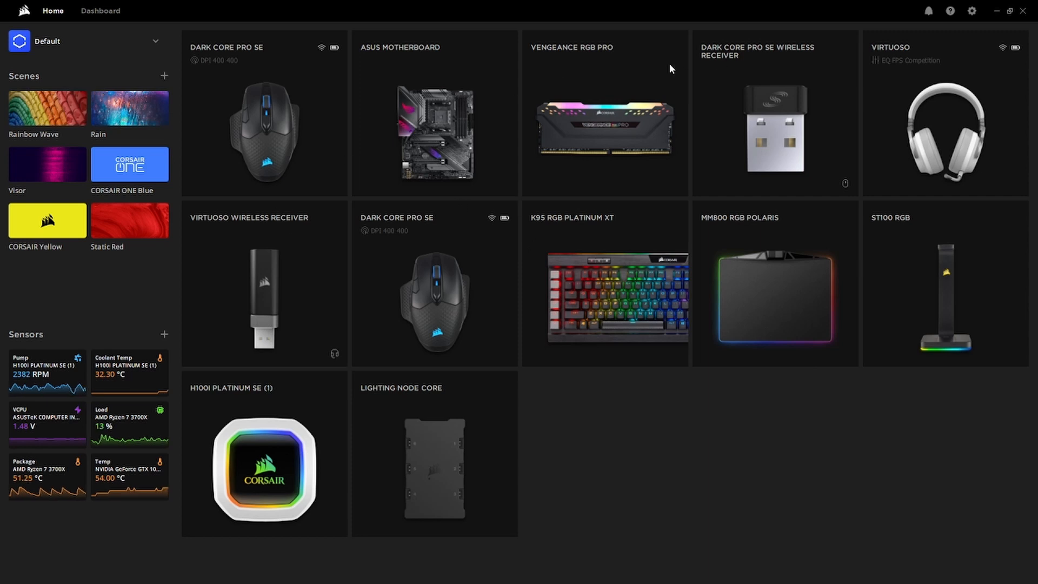
mouse_move(670, 64)
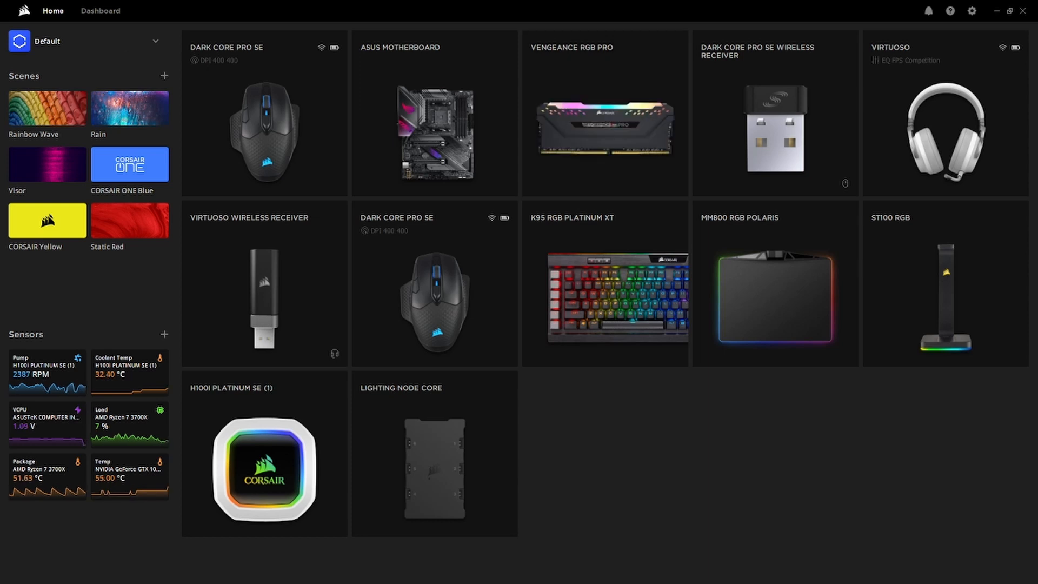
Step: On the dashboard, check the widget customization list and move the Dark Core Pro DPI widget beneath Batteries Status
left_click(83, 15)
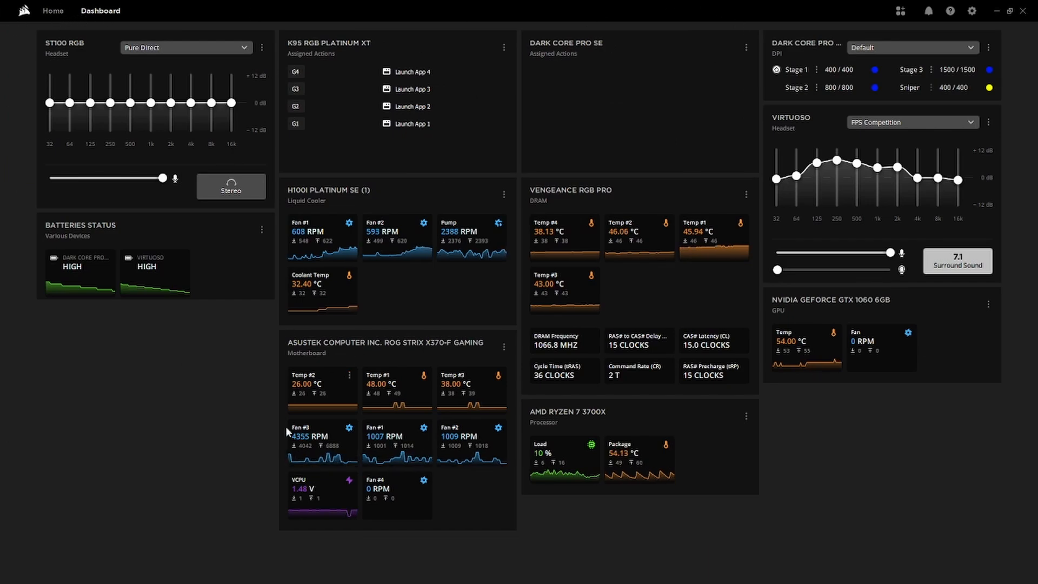
left_click(901, 11)
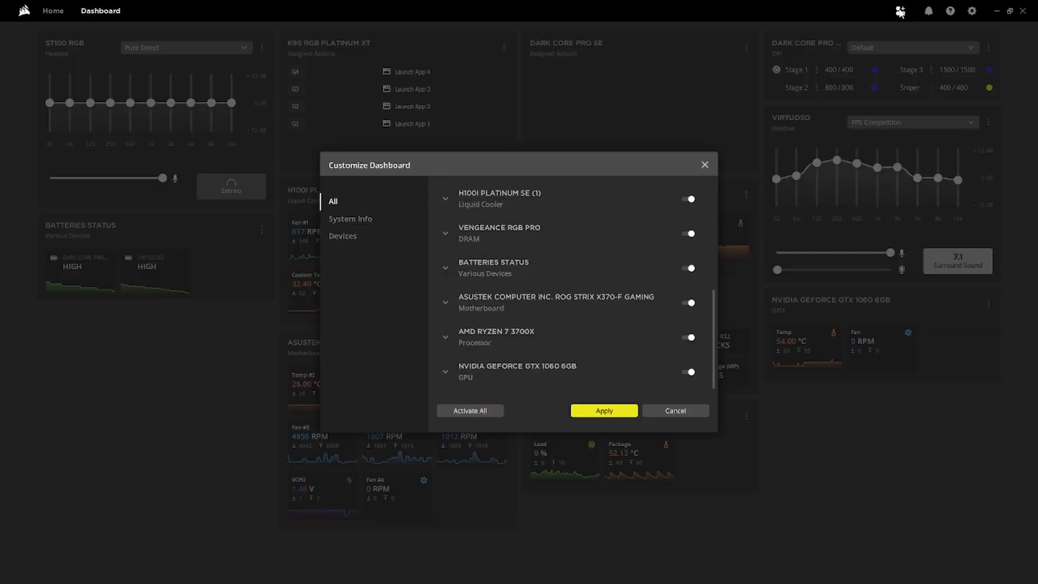
left_click(705, 165)
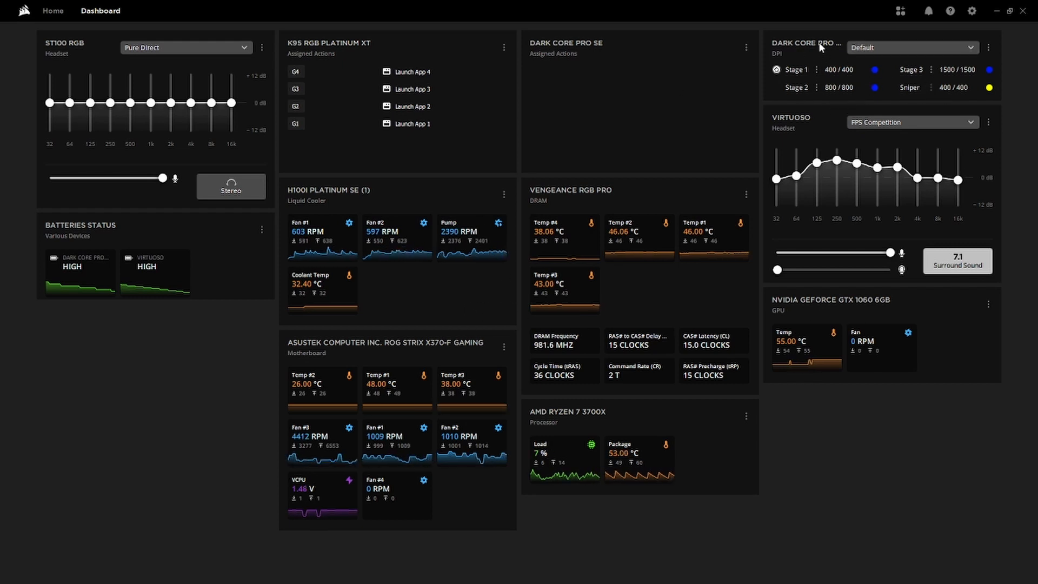
left_click_drag(871, 54, 160, 398)
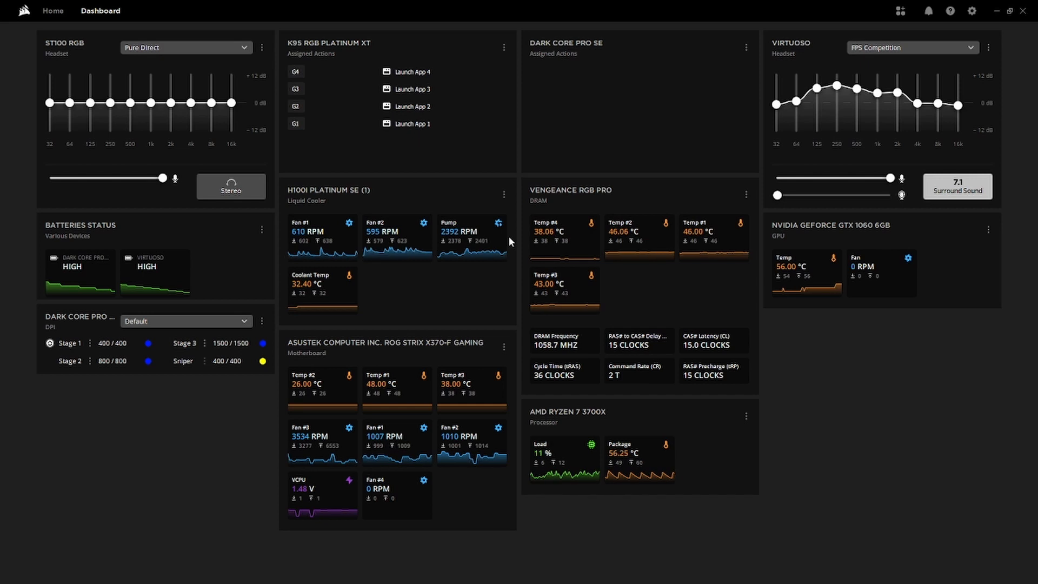
Step: Return to the device overview and open the Lighting Effects of the K95 RGB Platinum XT keyboard
left_click(49, 12)
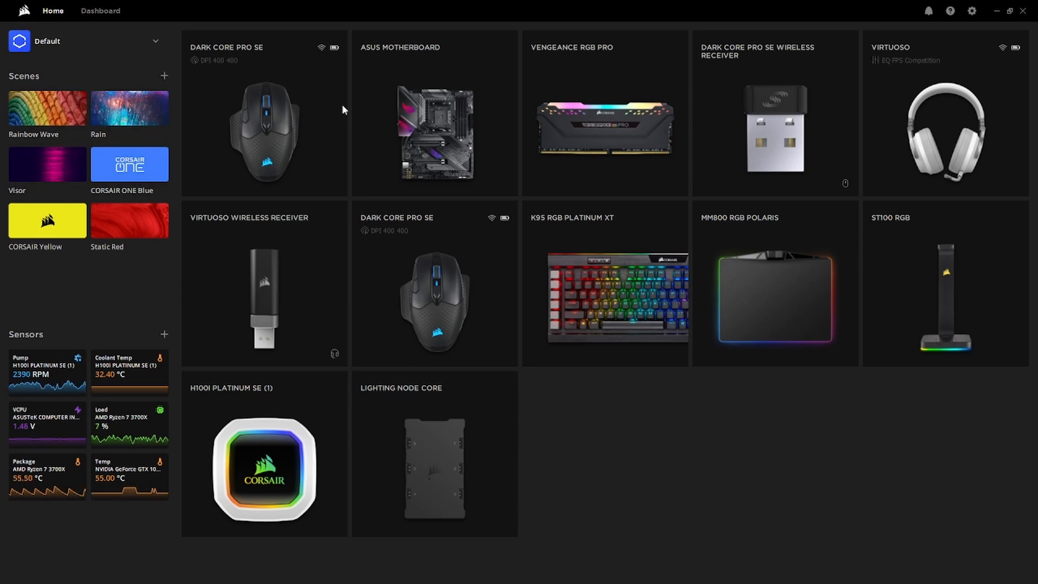
mouse_move(428, 135)
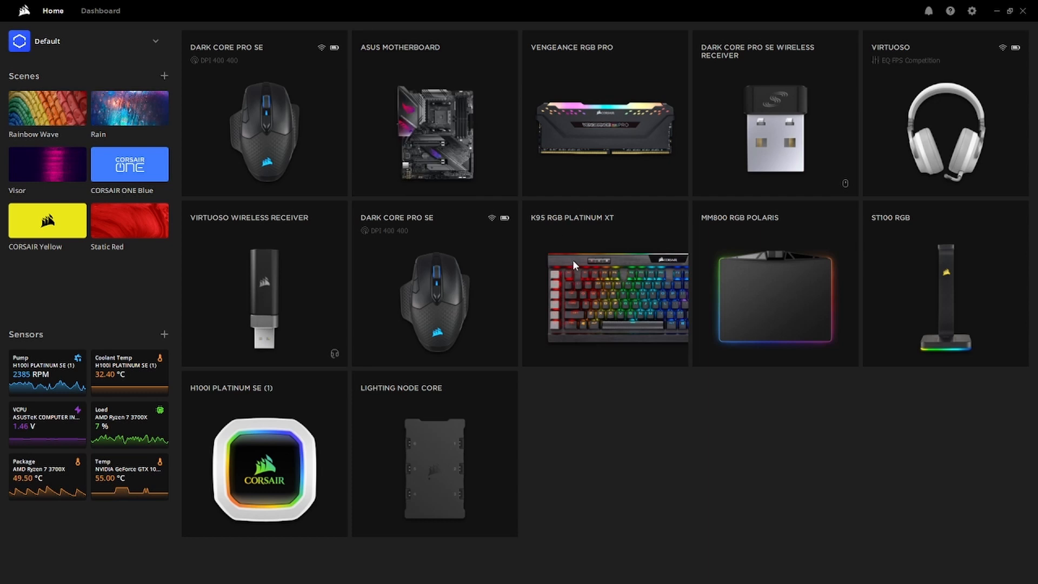
mouse_move(602, 282)
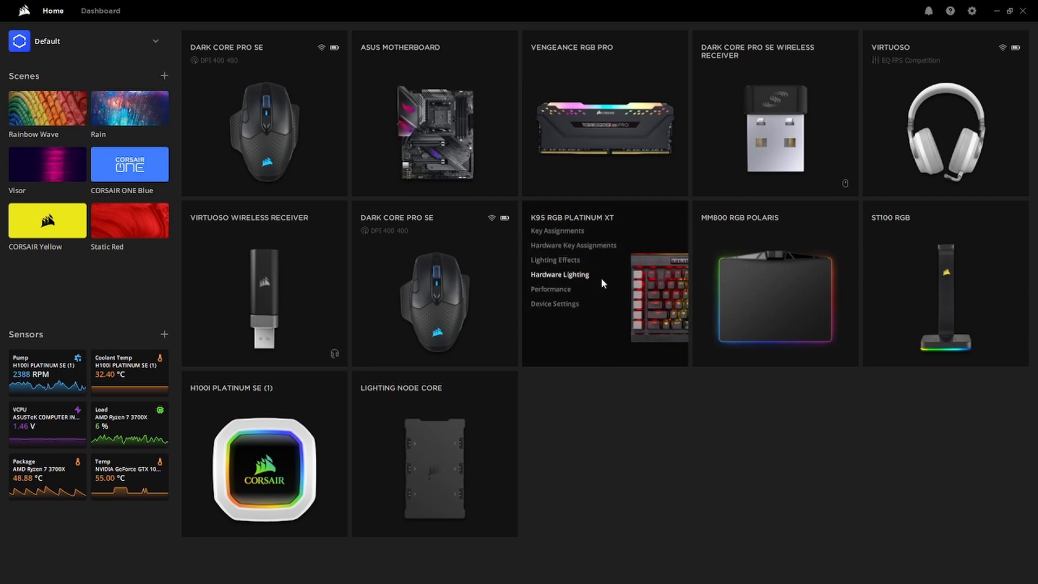
left_click(661, 282)
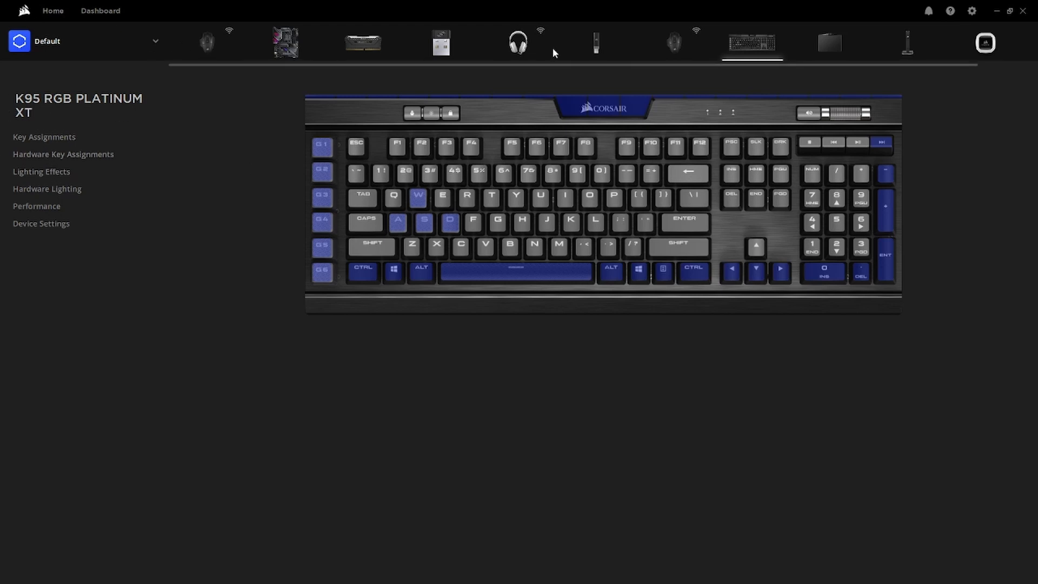
left_click(40, 170)
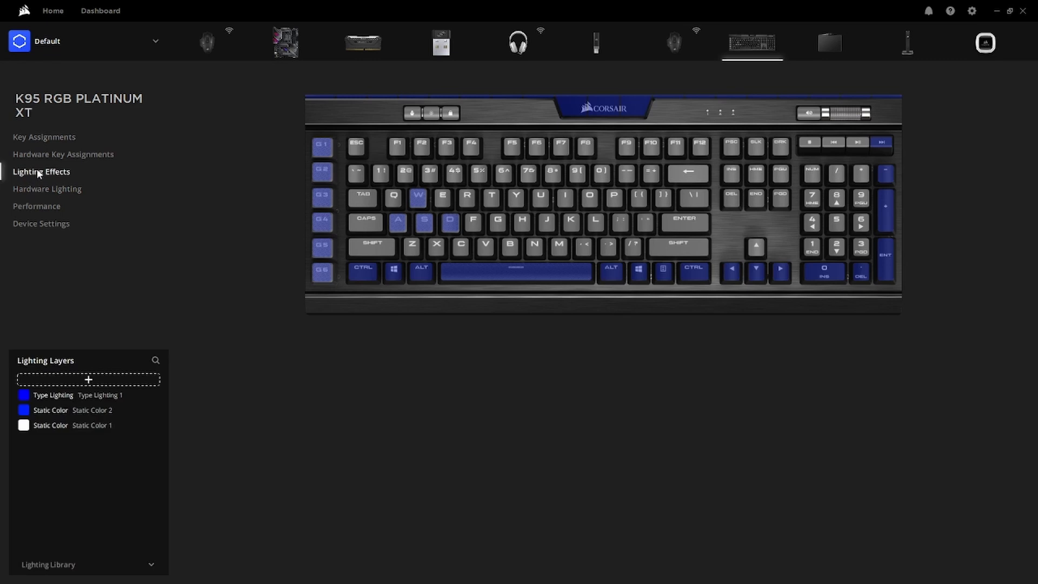
Step: Examine the settings of the keyboard's Static Color 1, Static Color 2 and Type Lighting 1 layers
left_click(73, 410)
left_click(67, 423)
left_click(74, 410)
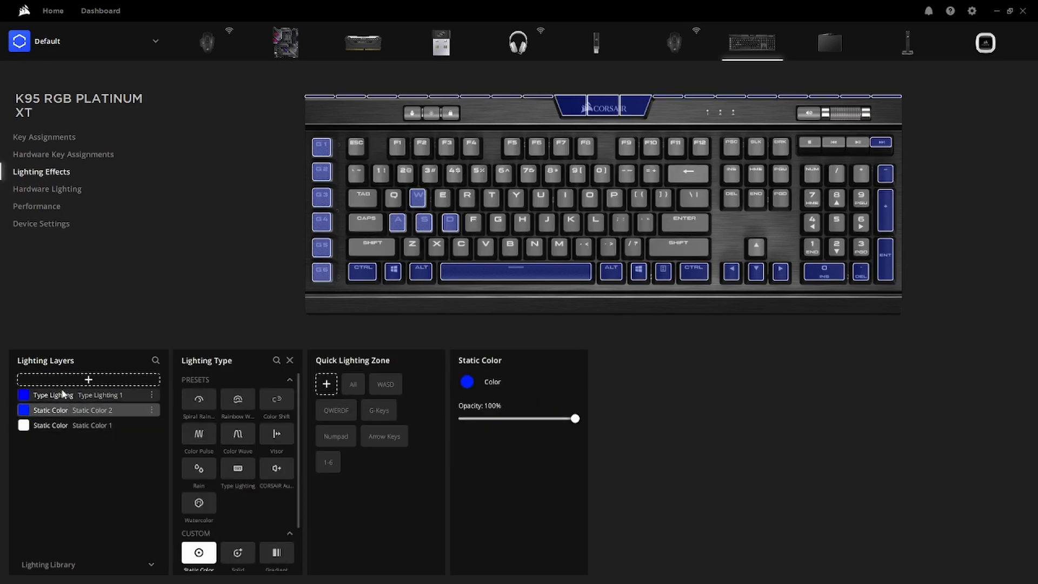
left_click(62, 395)
left_click(73, 425)
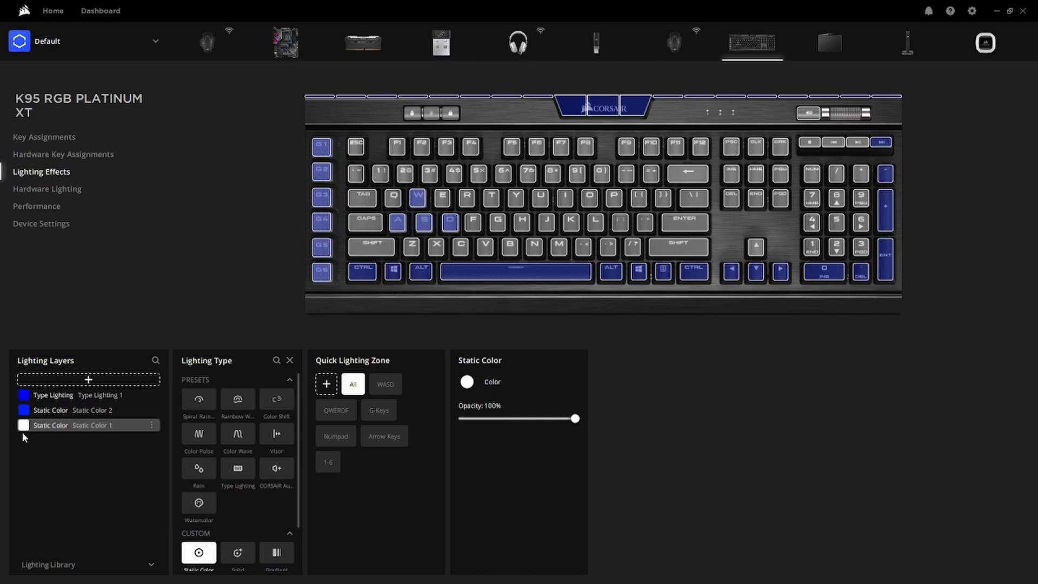
Step: Move the Static Color 2 layer beneath Static Color 1, and restore it to its place above
left_click_drag(45, 414, 53, 440)
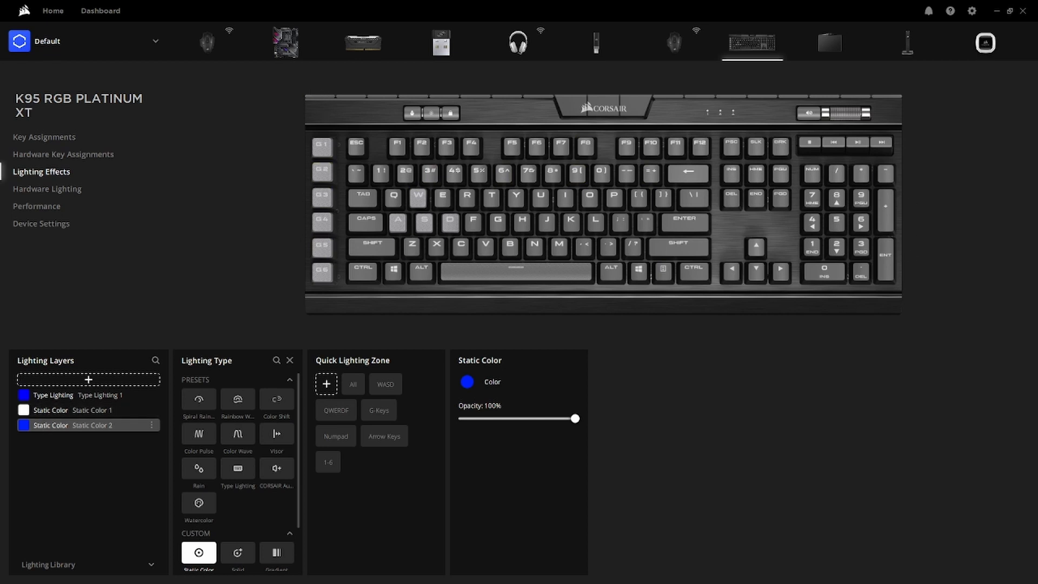
mouse_move(62, 425)
left_mouse_down()
mouse_move(66, 394)
mouse_move(66, 412)
left_mouse_up()
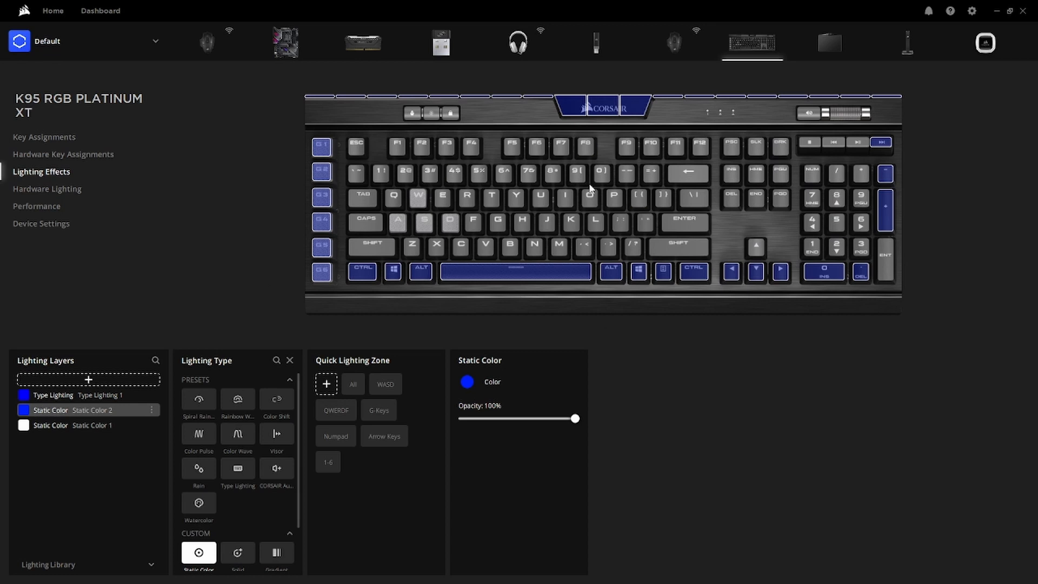
Step: Compare which keys the Static Color 1, Static Color 2 and Type Lighting 1 layers cover
left_click(51, 423)
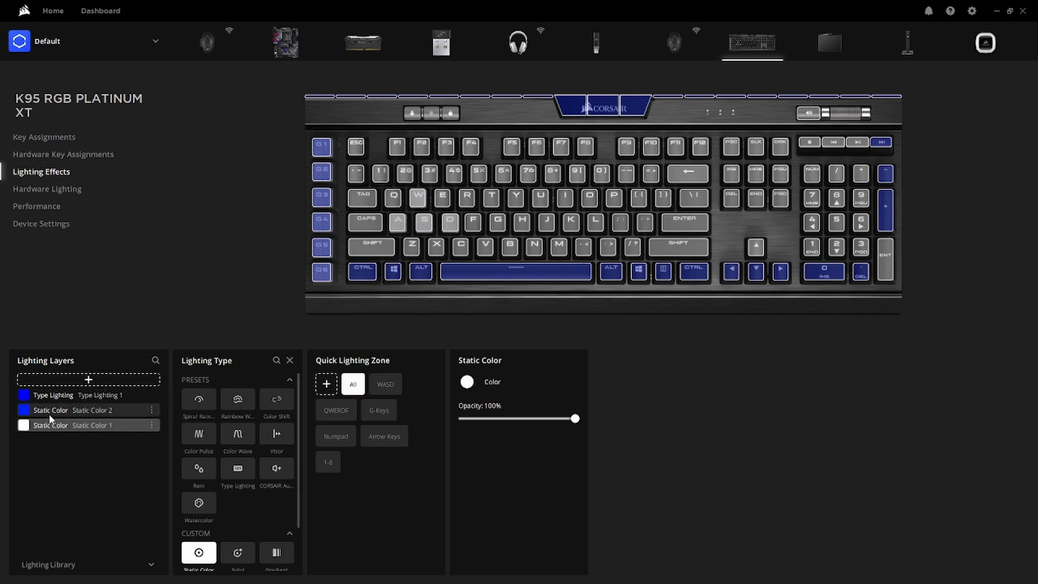
left_click(49, 414)
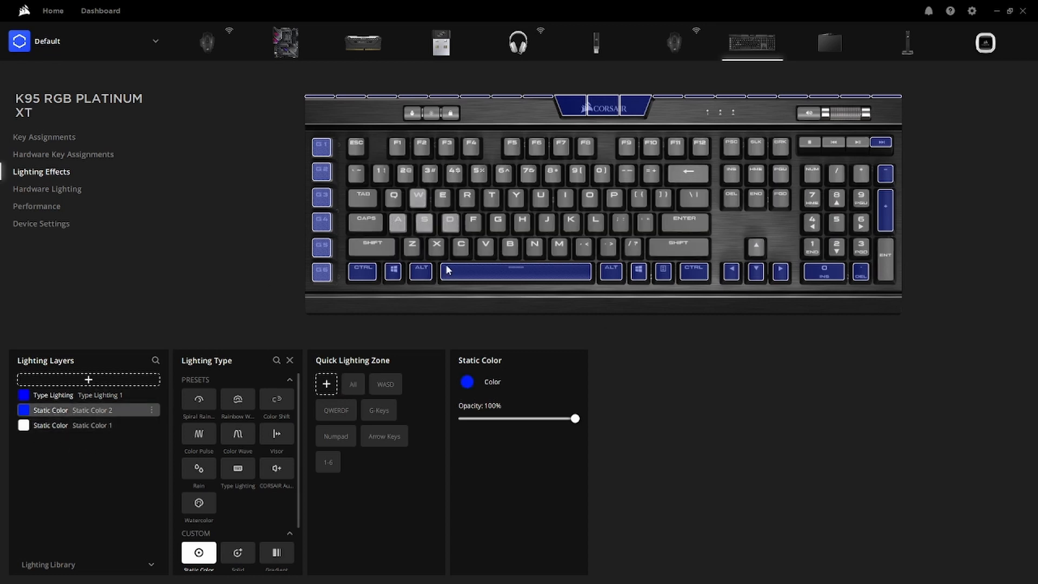
left_click(73, 393)
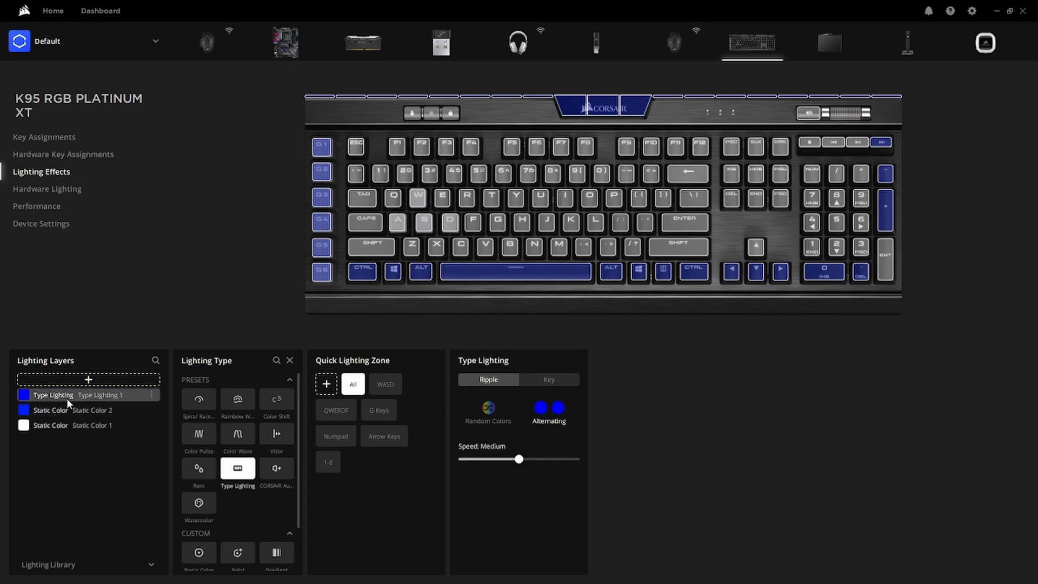
left_click(62, 410)
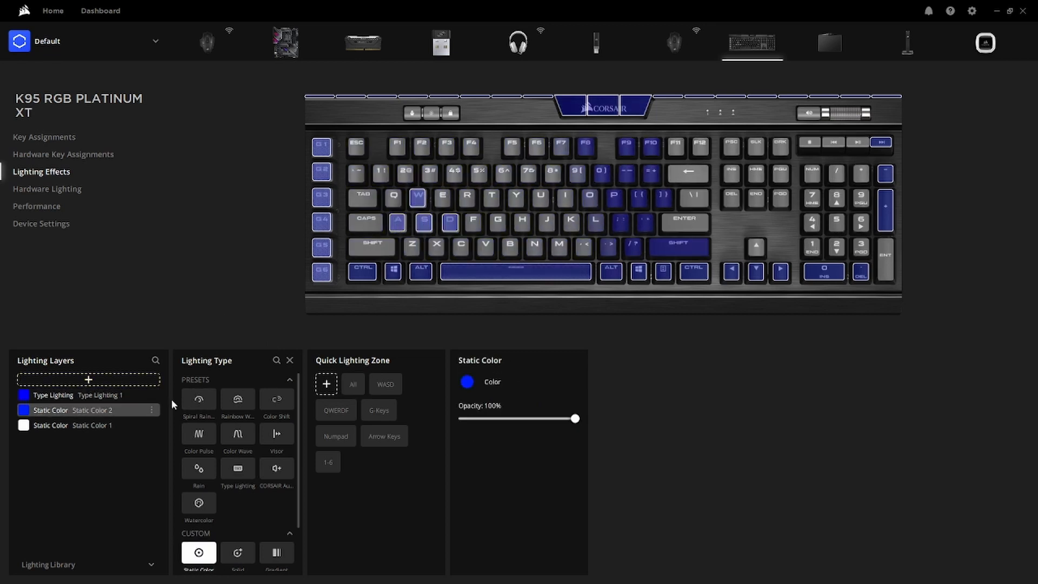
left_click(120, 396)
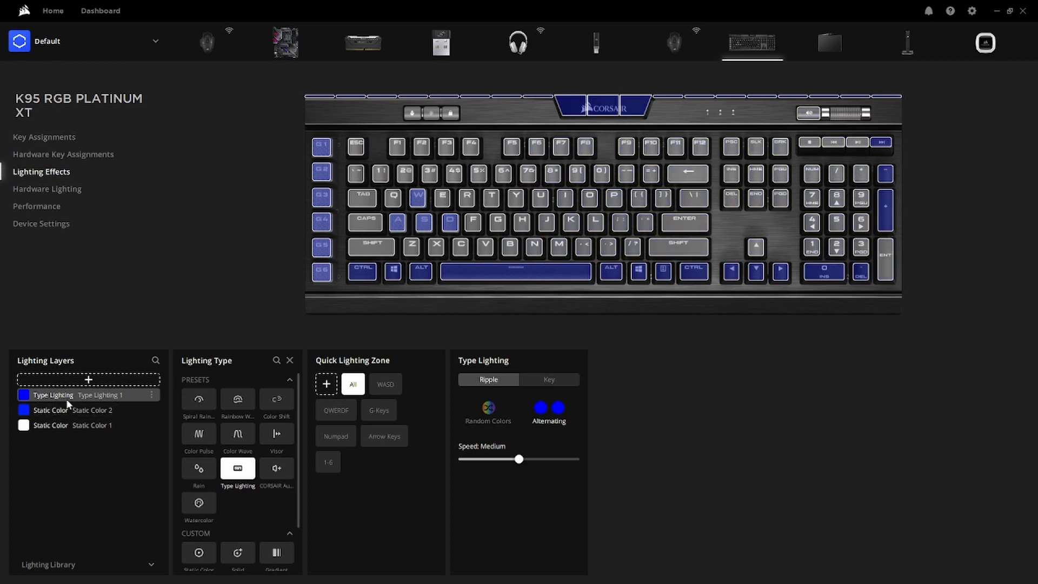
Step: Move the Type Lighting 1 layer beneath both static color layers, and restore it to the top of the stack
left_click_drag(69, 404, 77, 463)
left_click_drag(52, 402, 38, 433)
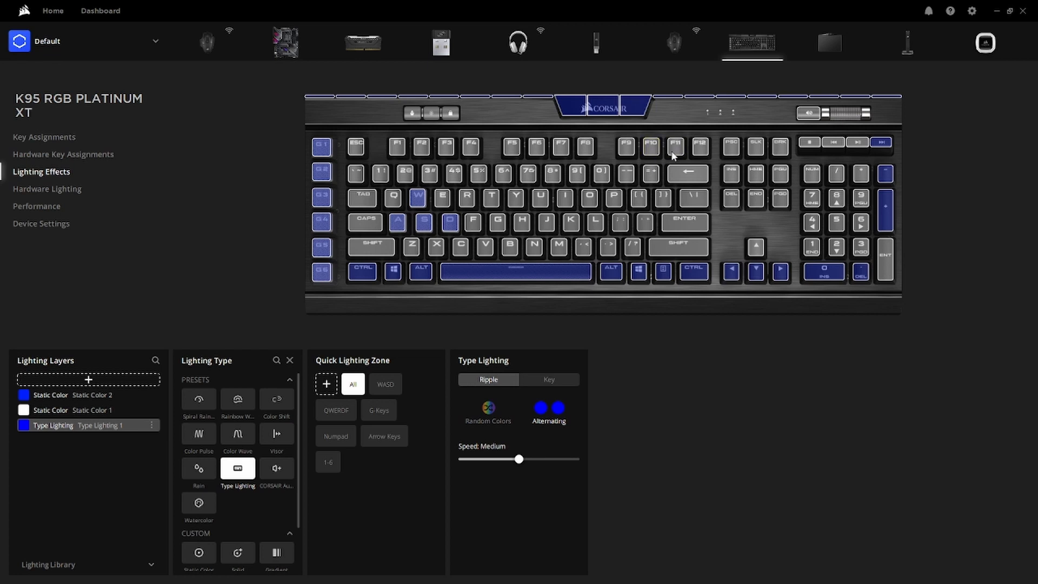
left_click_drag(98, 433, 86, 388)
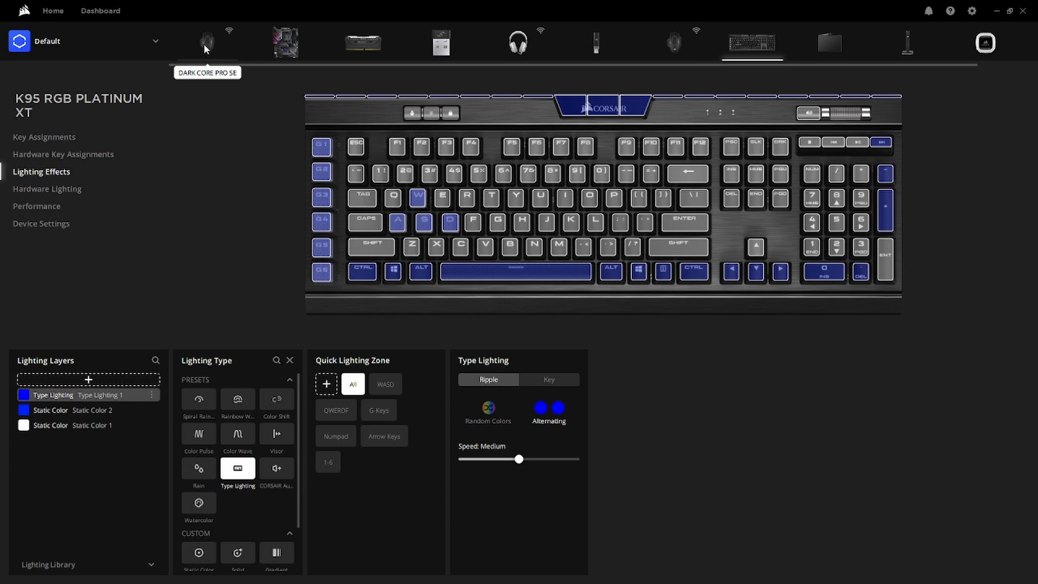
Step: Open the Vengeance RGB Pro memory and view its Hardware Lighting and Lighting Effects layers
left_click(365, 44)
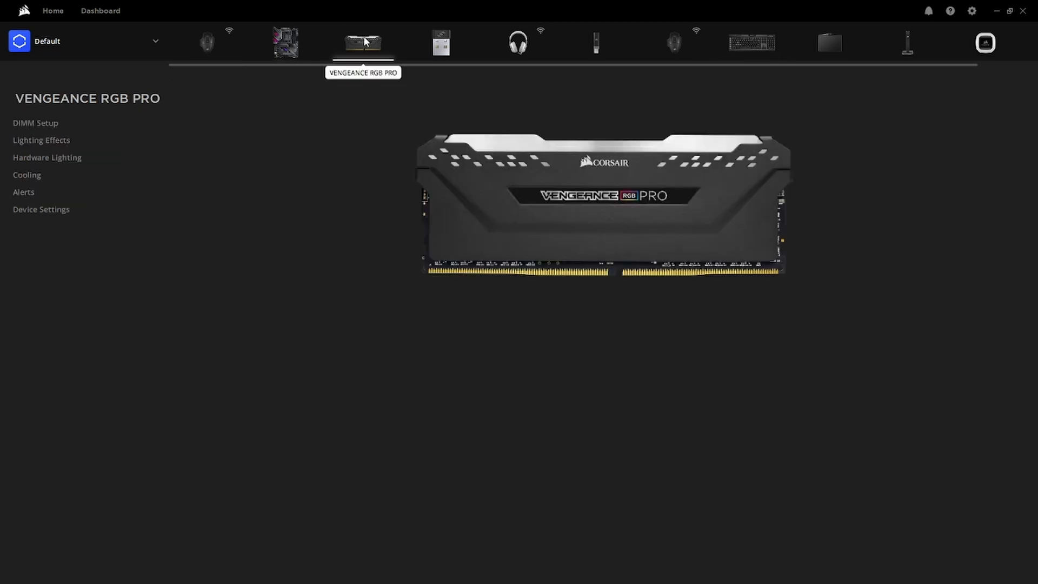
left_click(42, 161)
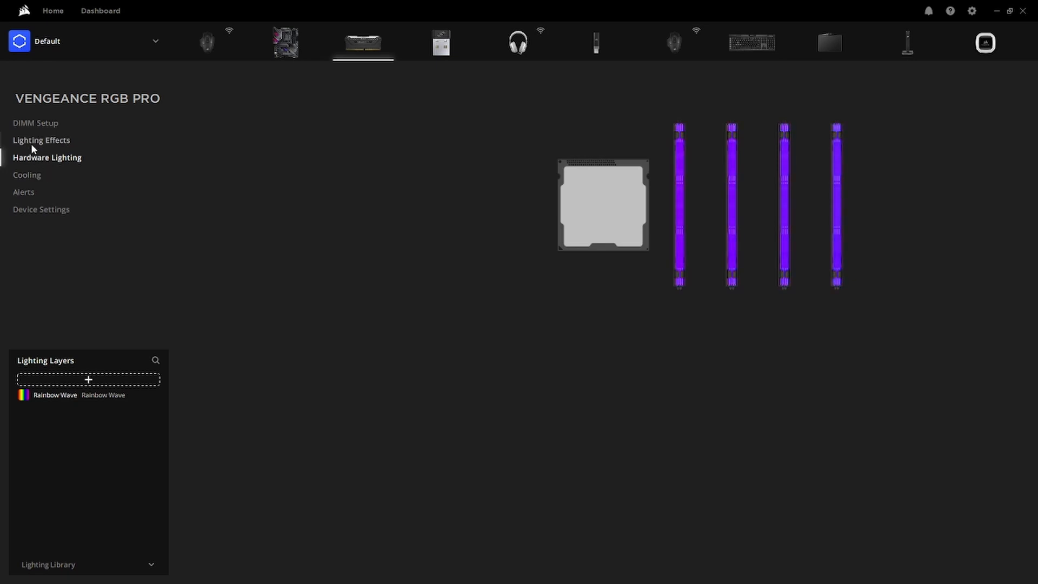
left_click(31, 143)
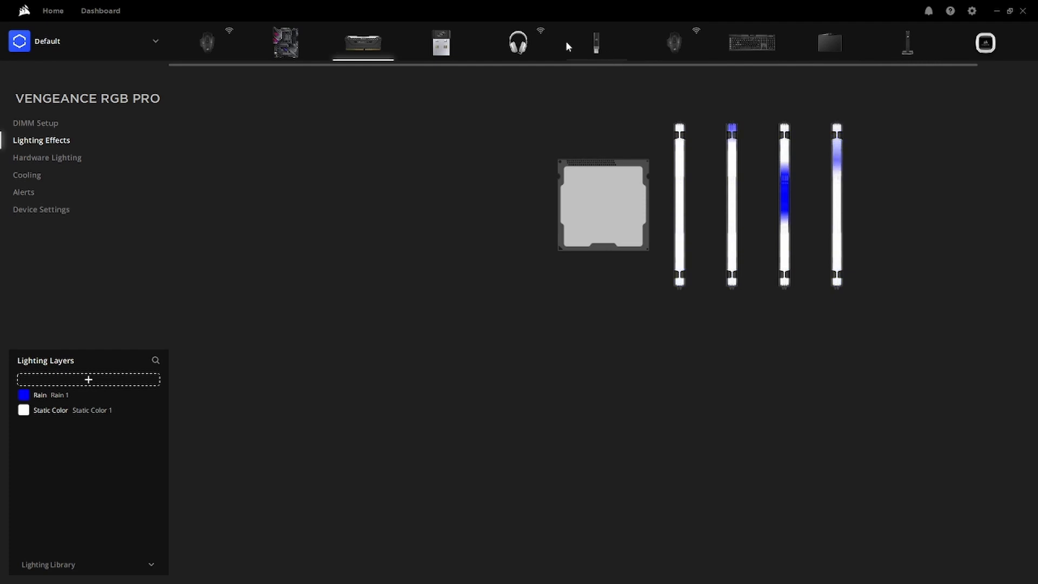
Step: Open Lighting Channel 1 of the Lighting Node Core and hide its Static Color 1 layer
left_click_drag(495, 65, 680, 72)
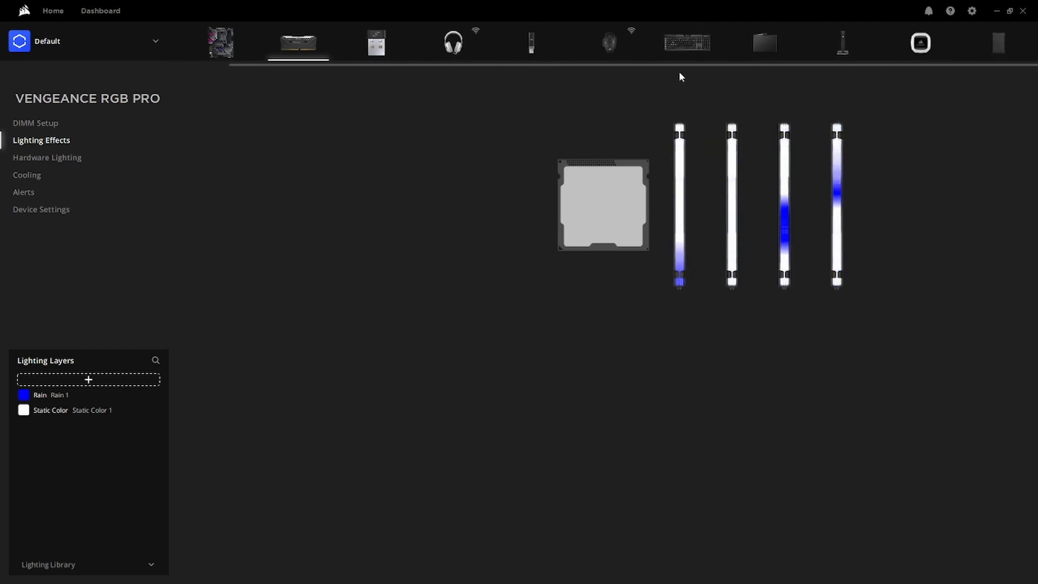
left_click(999, 43)
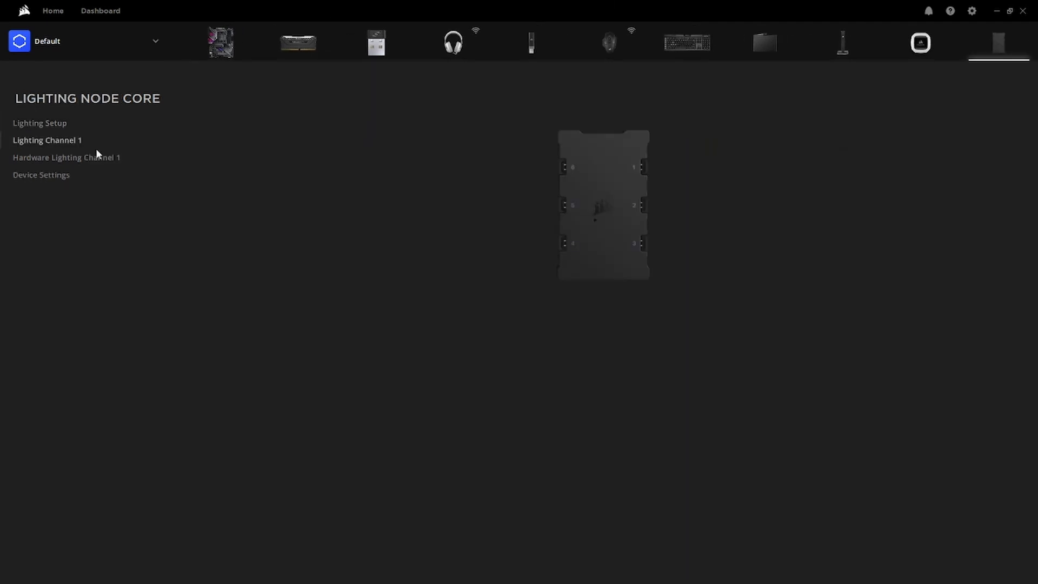
left_click(28, 145)
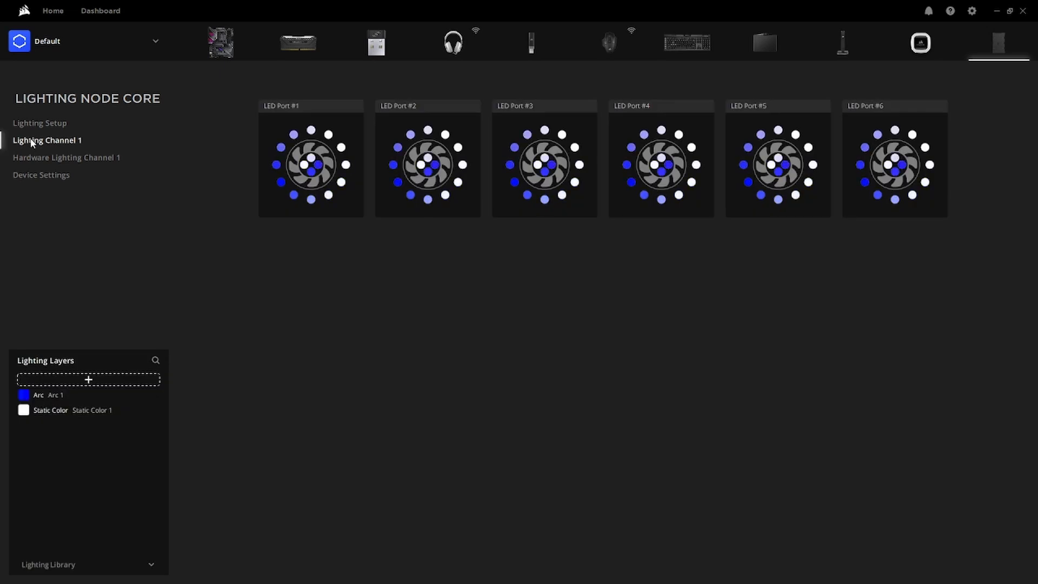
left_click(46, 409)
left_click(23, 411)
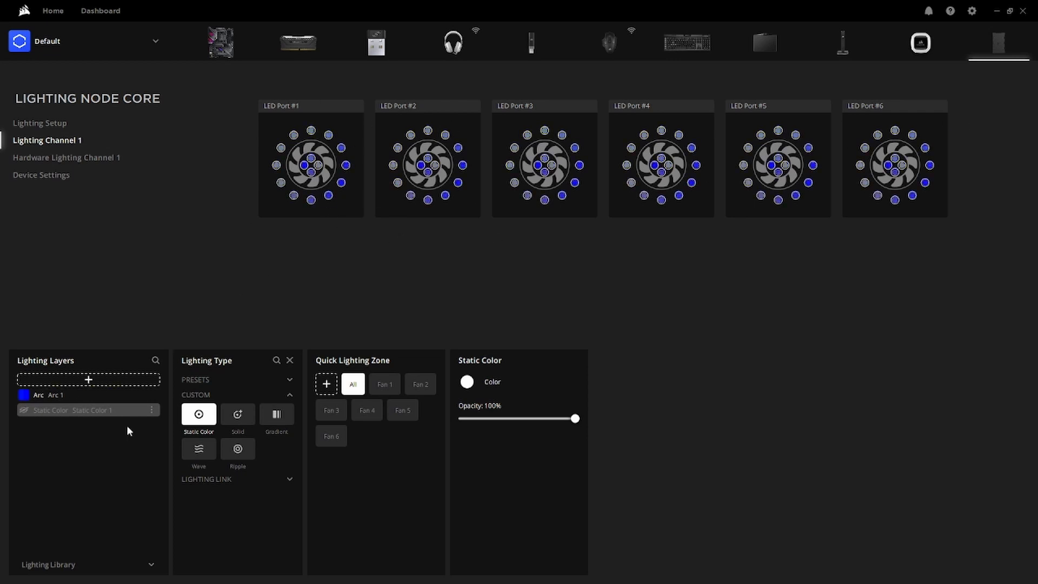
Step: Show the Static Color 1 layer again and reopen Lighting Channel 1 of the Lighting Node Core
left_click(23, 411)
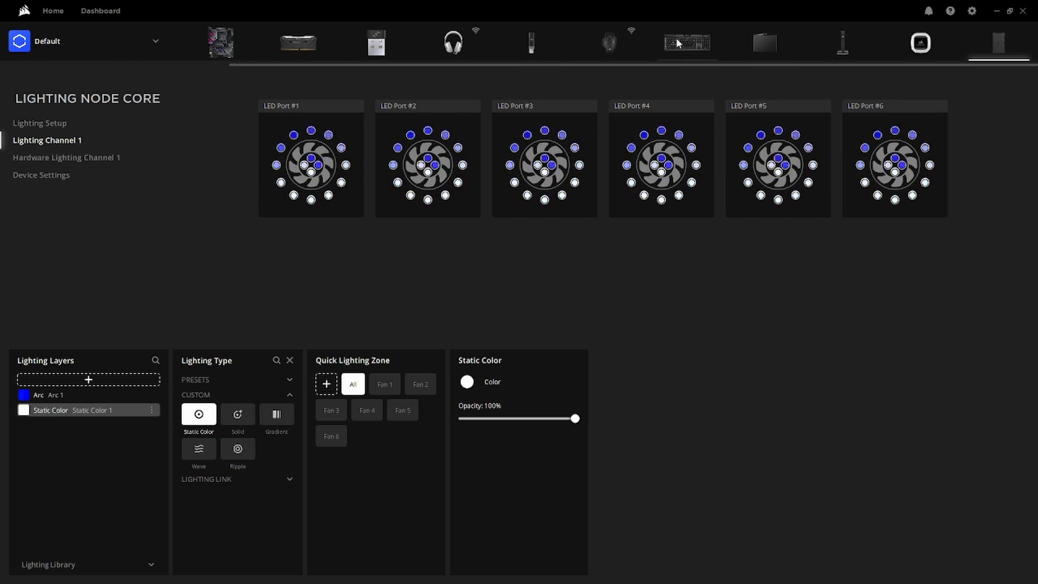
left_click(767, 44)
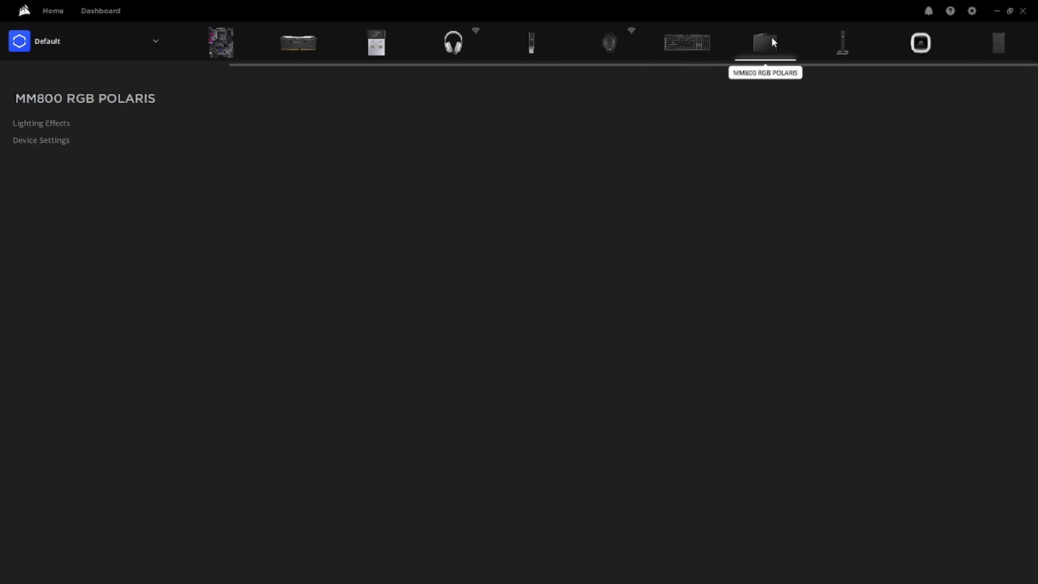
left_click(988, 43)
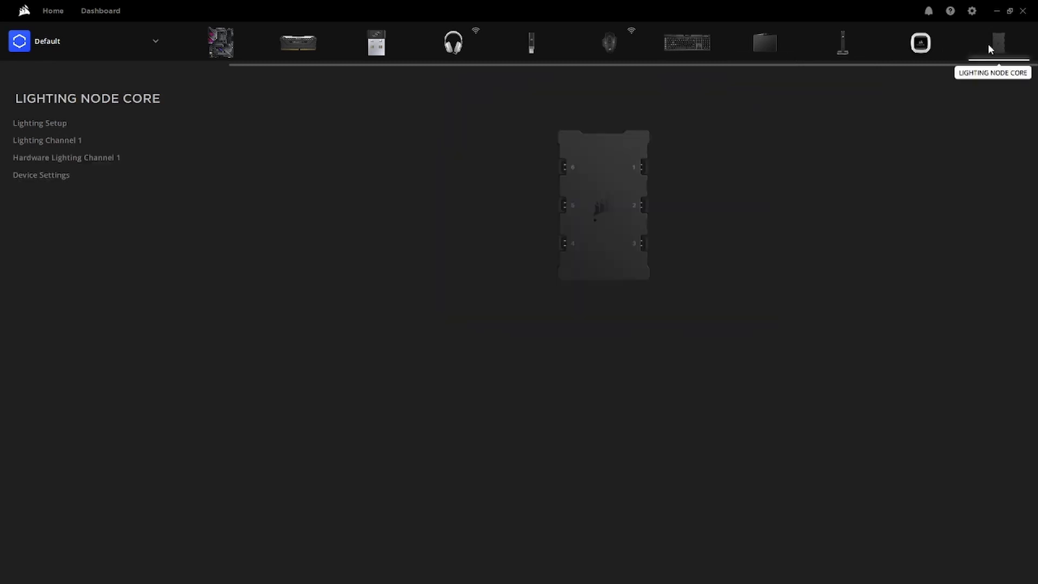
left_click(59, 142)
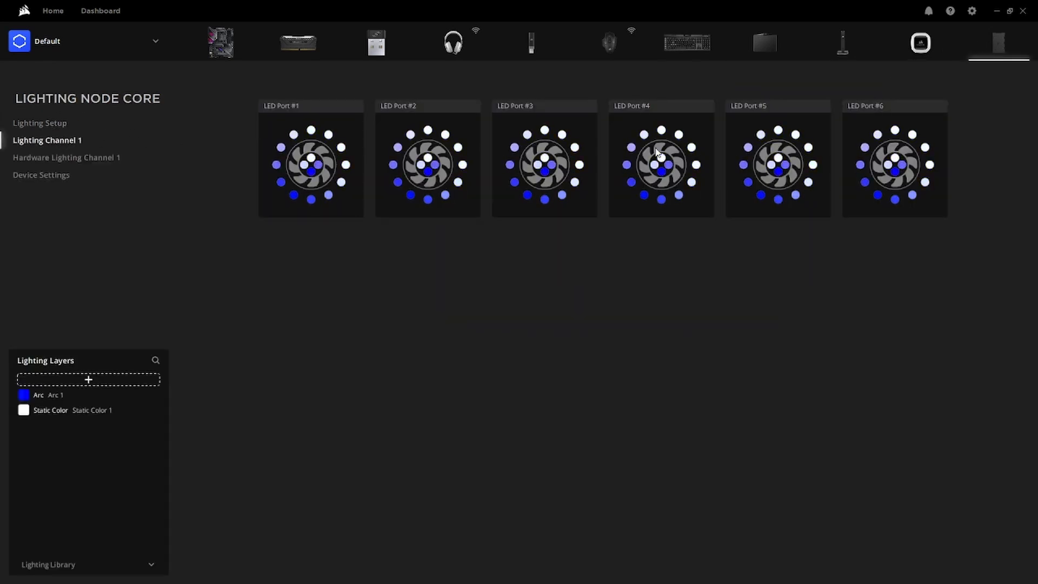
Step: Open the Lighting Node Core's lighting setup and check the fan hub types, keeping LL RGB Series Fan Hub
left_click(49, 121)
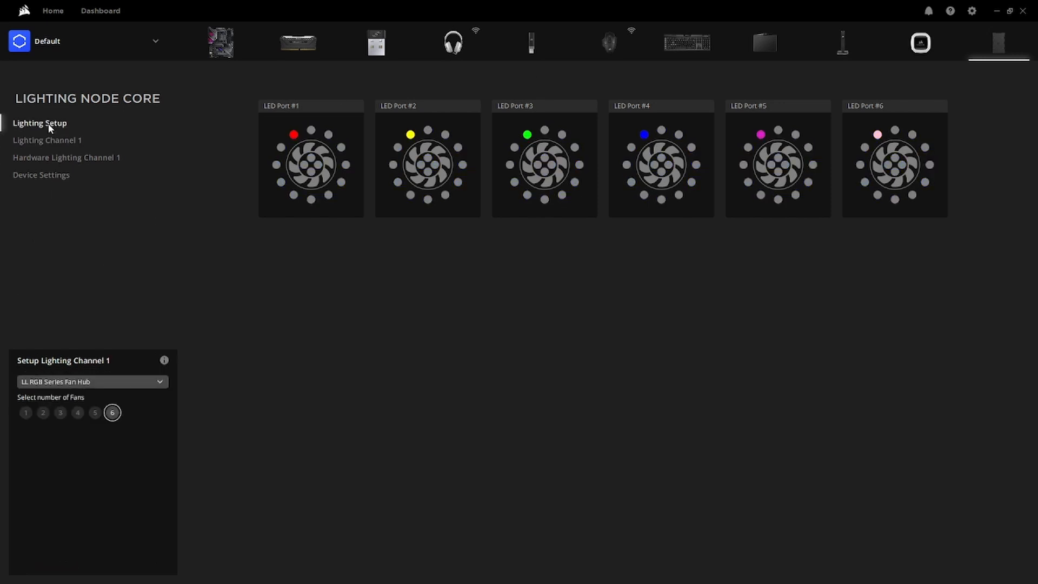
left_click(99, 381)
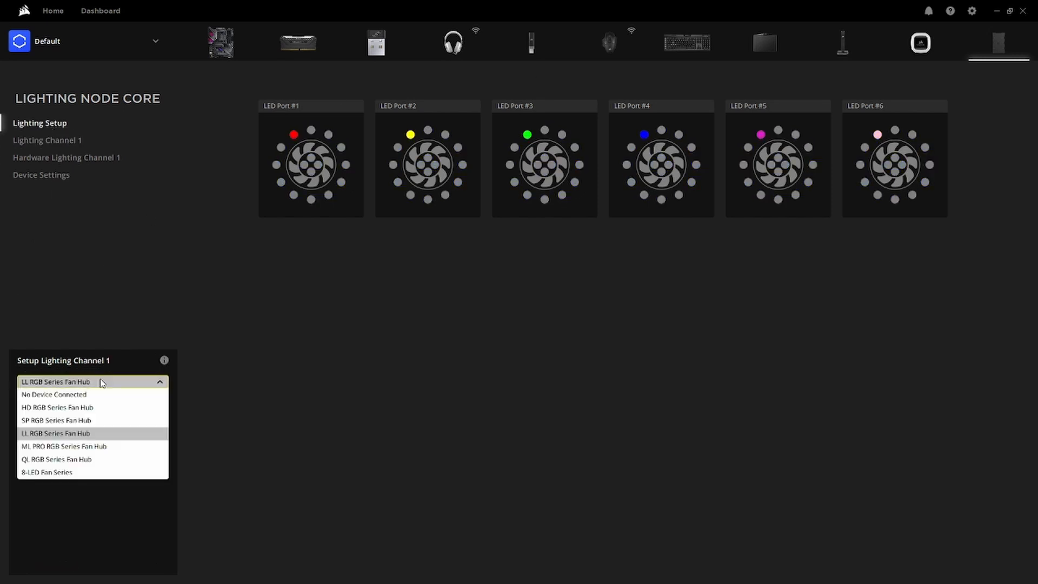
left_click(86, 434)
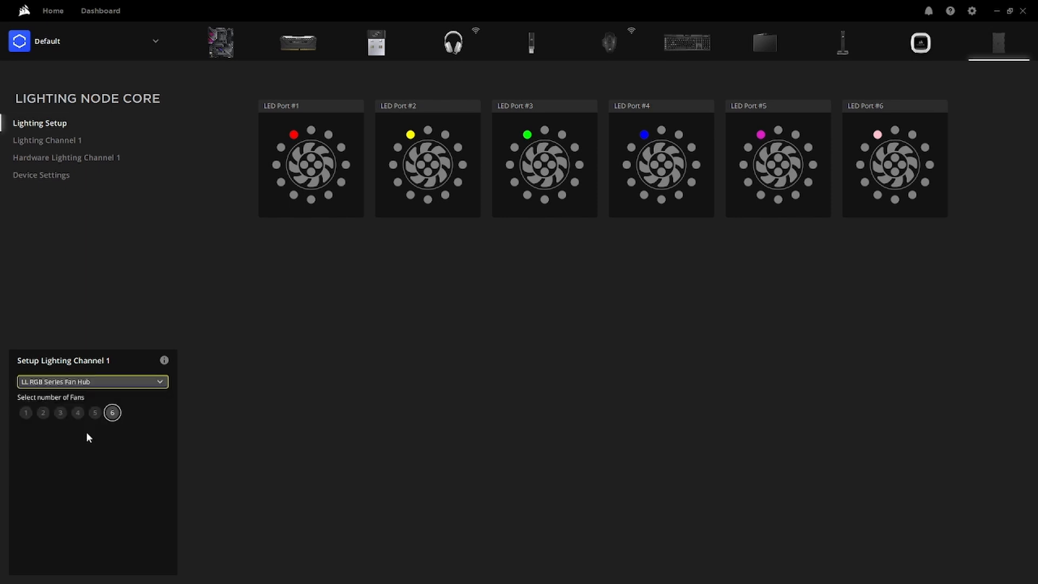
Step: Try the SP RGB Series Fan Hub type on Lighting Channel 1, and restore LL RGB Series Fan Hub
left_click(98, 384)
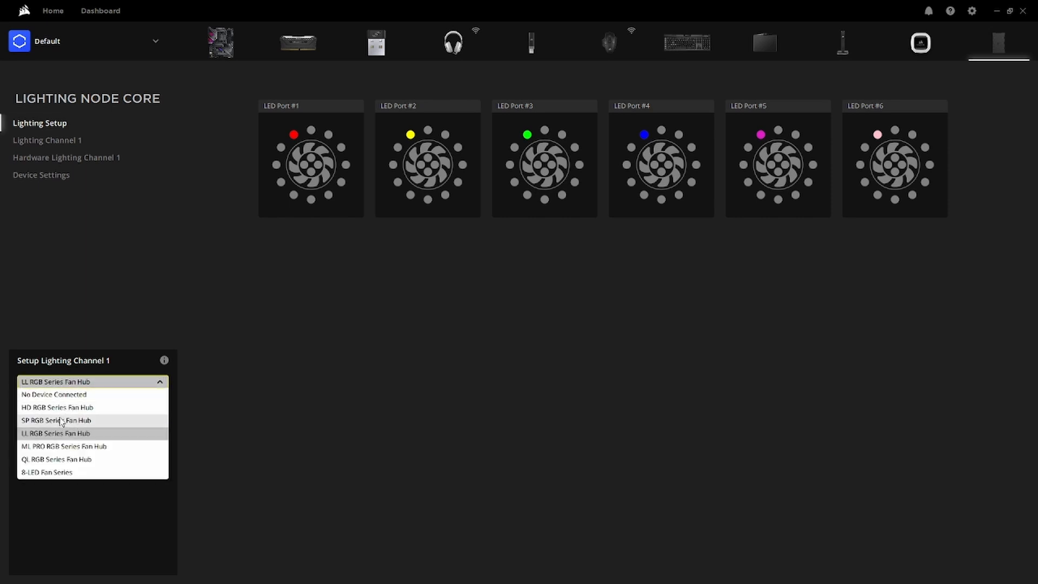
left_click(61, 421)
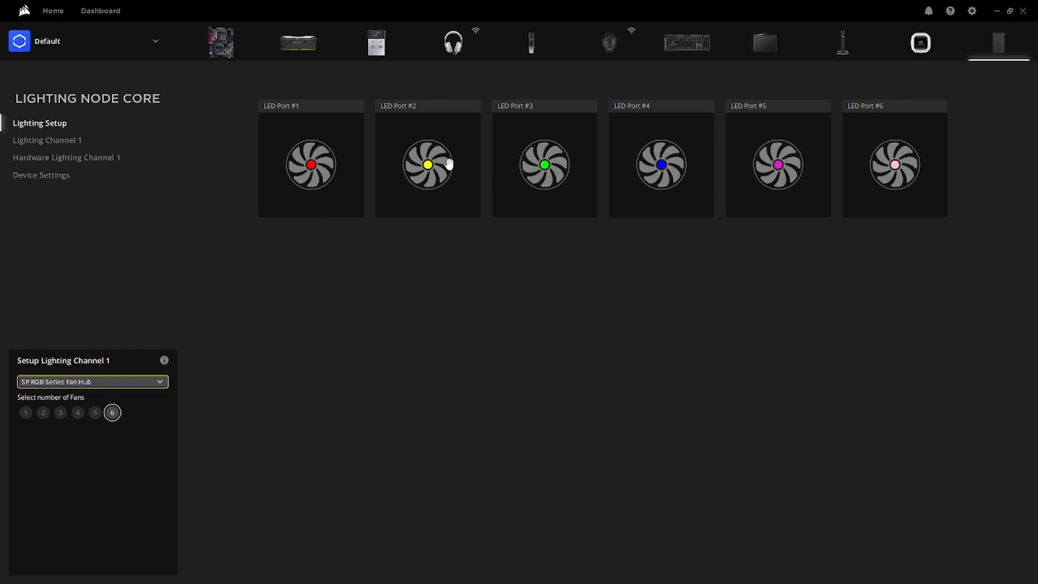
left_click(88, 382)
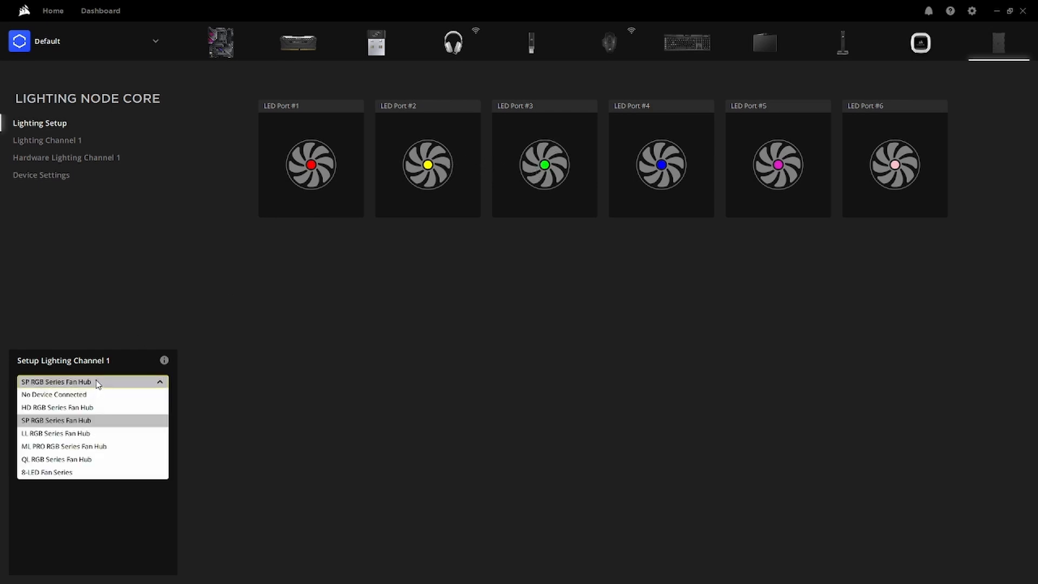
left_click(74, 433)
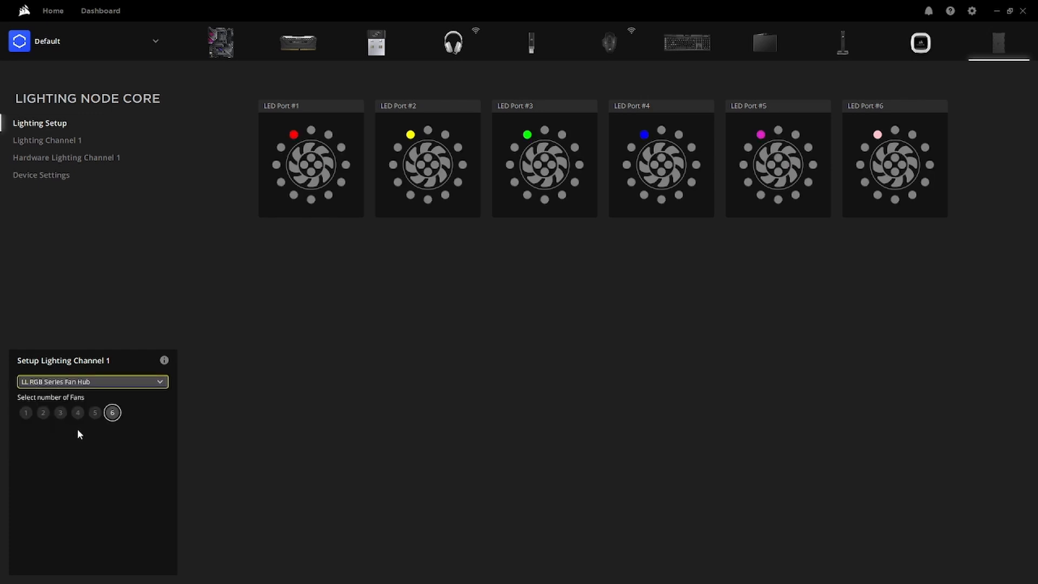
left_click(37, 144)
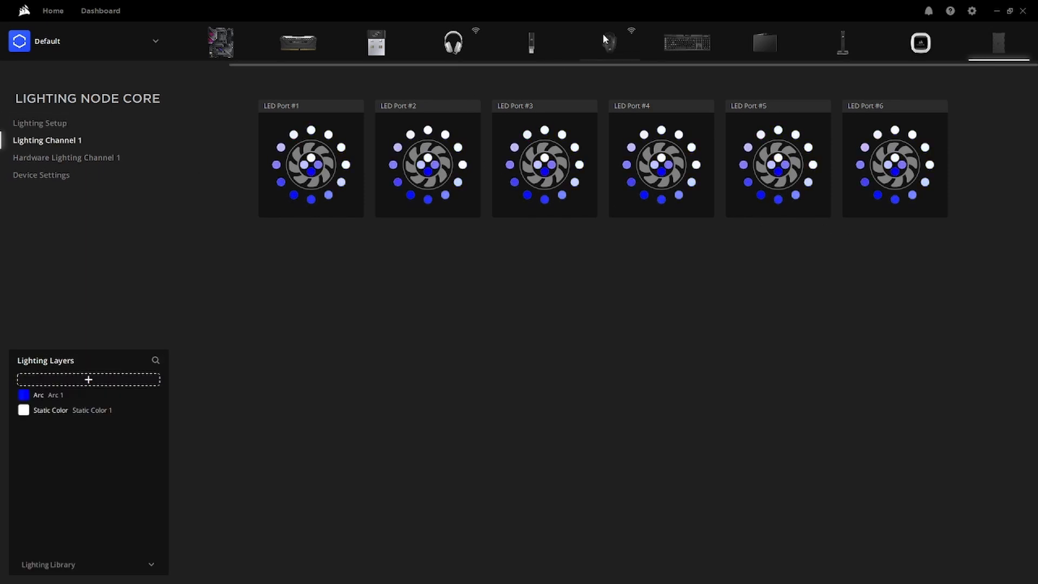
Step: Open the K95 RGB Platinum XT keyboard and switch the active profile to Default
left_click(455, 46)
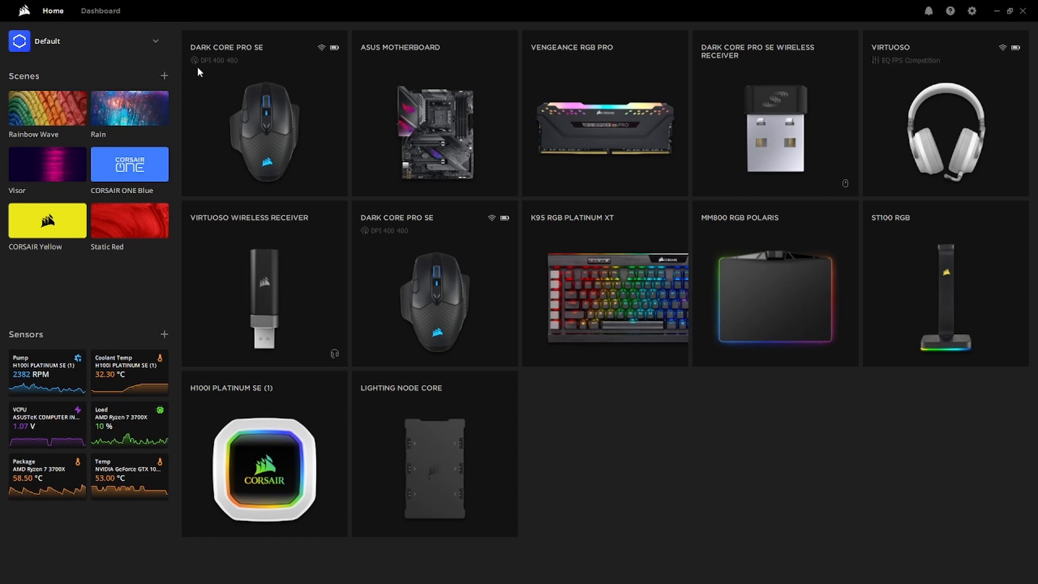
left_click(567, 282)
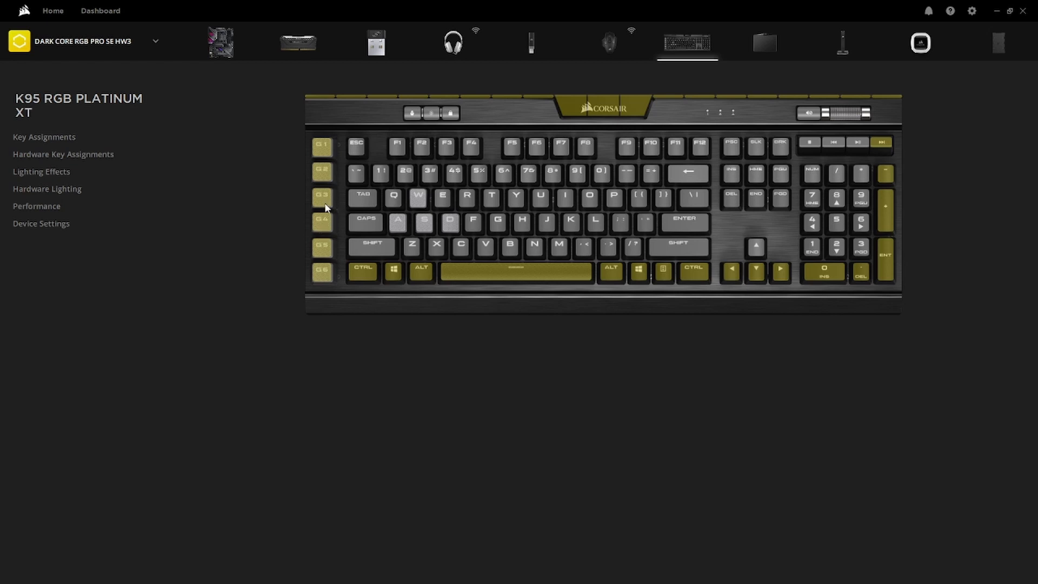
left_click(109, 41)
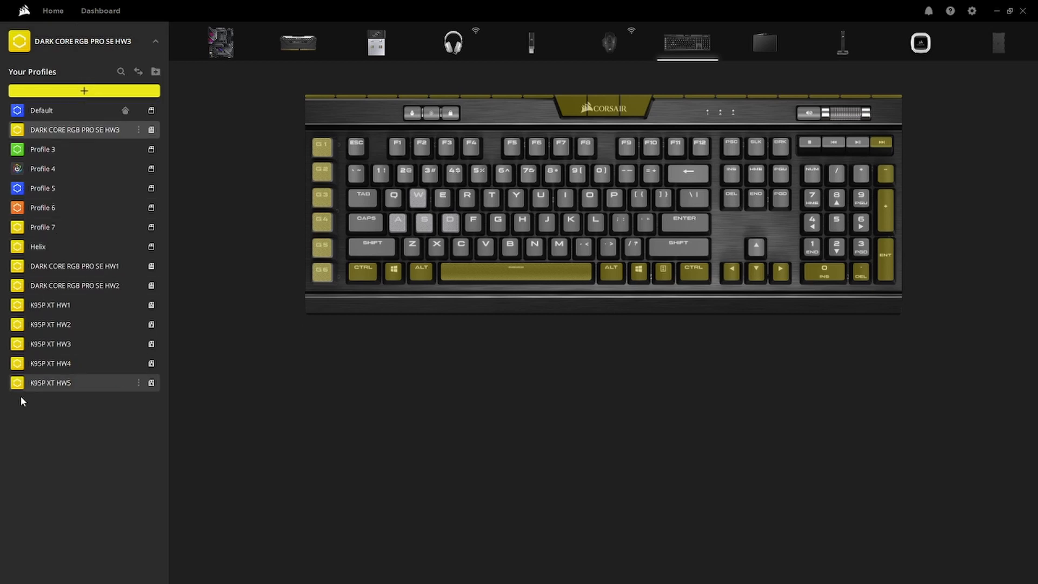
left_click(93, 110)
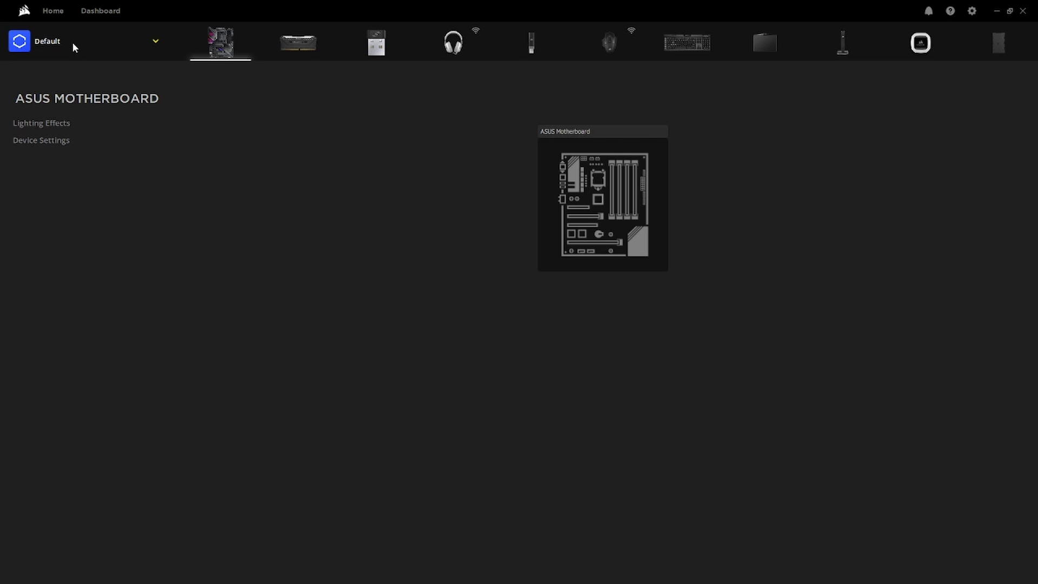
Step: Set the X DPI of Stages 1, 2 and 3 in the Dark Core Pro SE's HW DPI Mode 3 preset to 400, 800 and 1,200
left_click(626, 49)
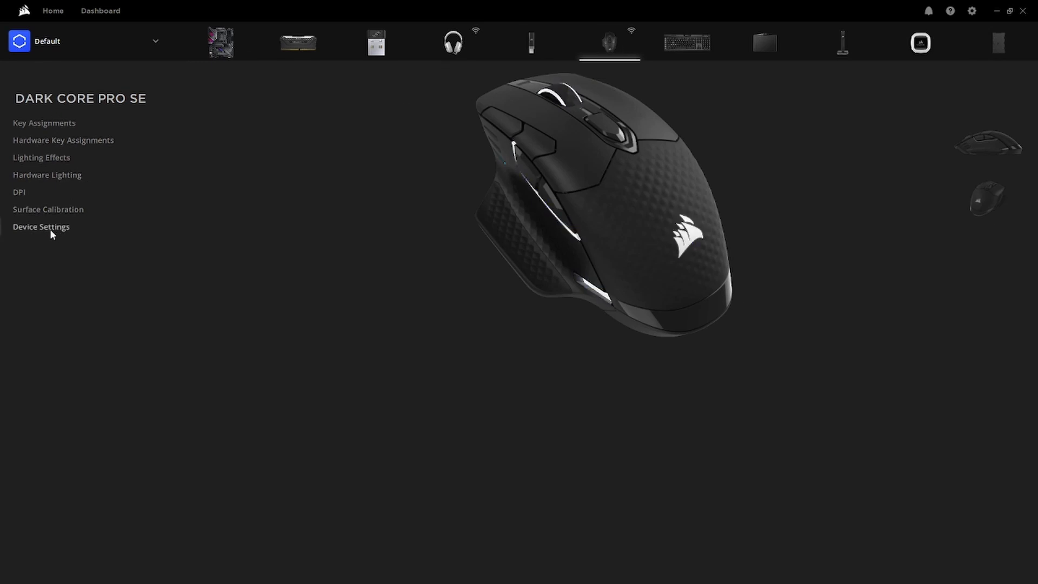
left_click(27, 191)
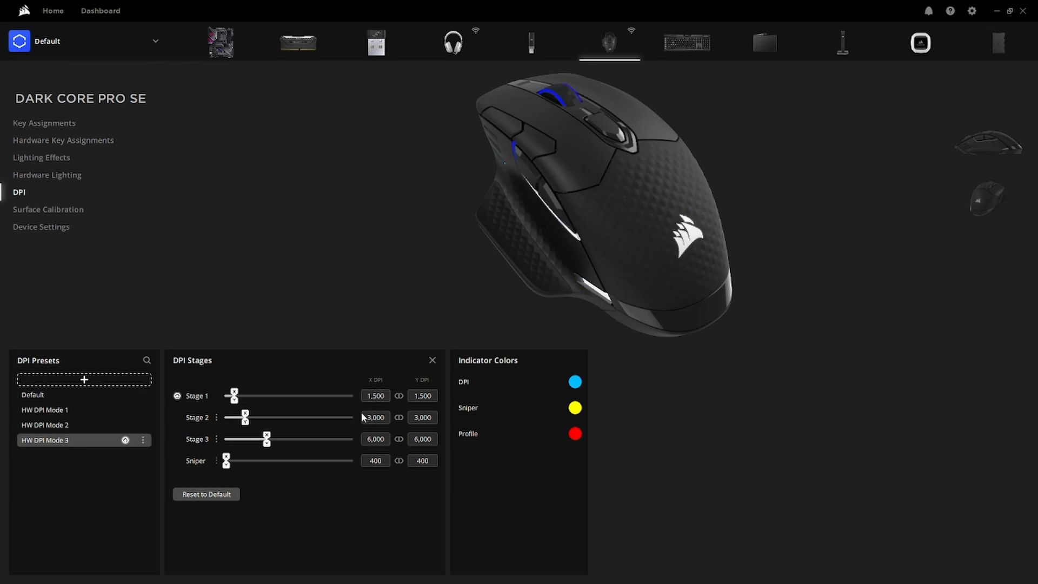
left_click(381, 395)
type("400")
left_click(374, 419)
key("Return")
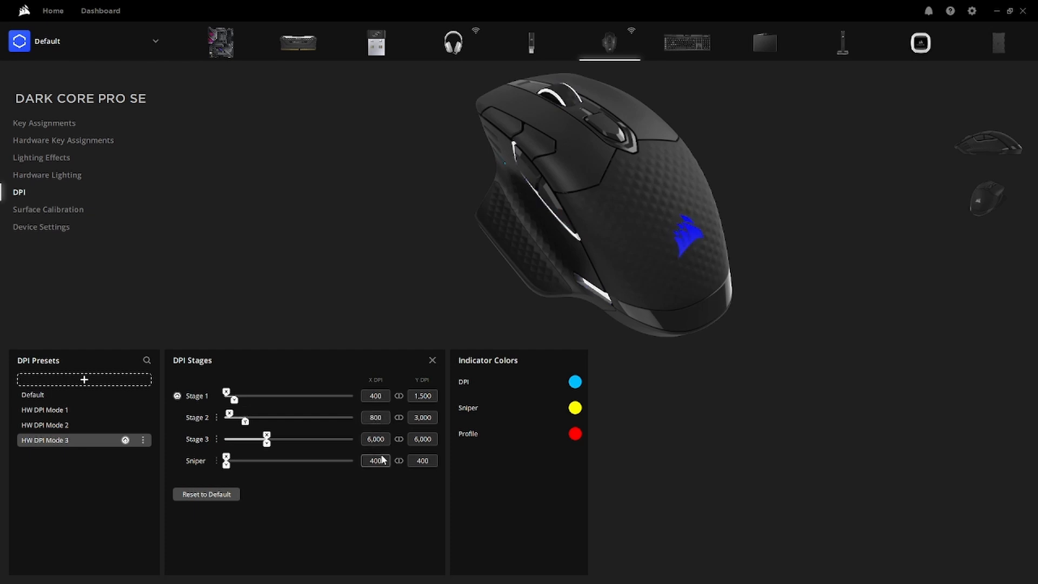
left_click(381, 440)
type("1,200")
key("Return")
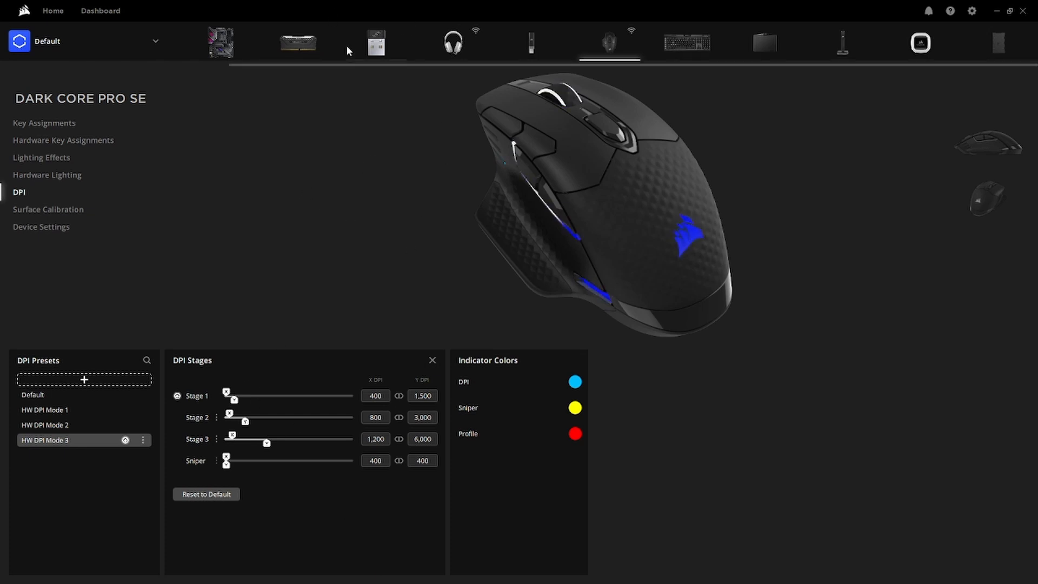
Step: Apply the Rainbow Wave scene to all devices from the home screen and switch it off again
left_click(59, 13)
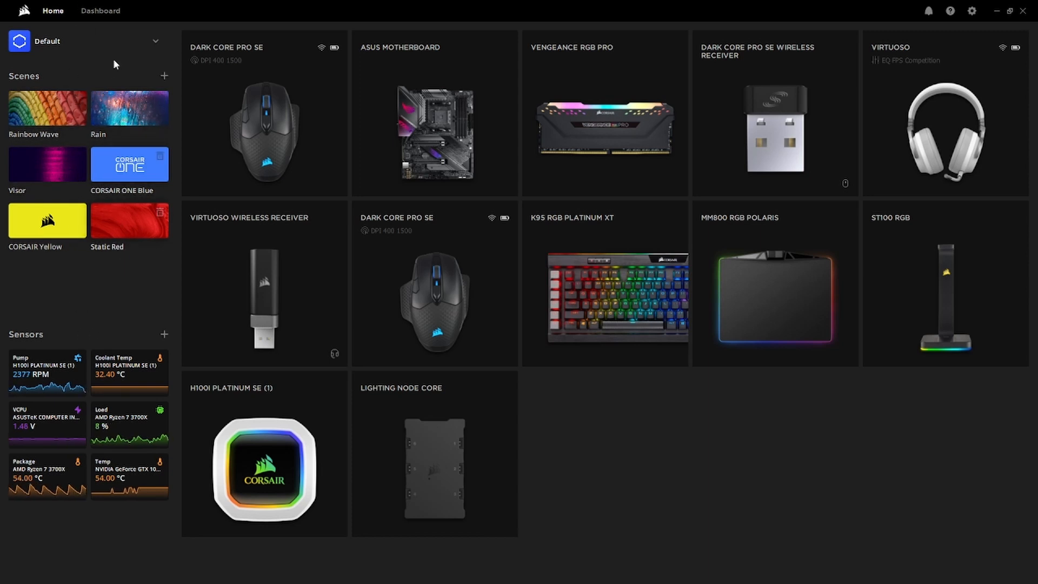
left_click(60, 113)
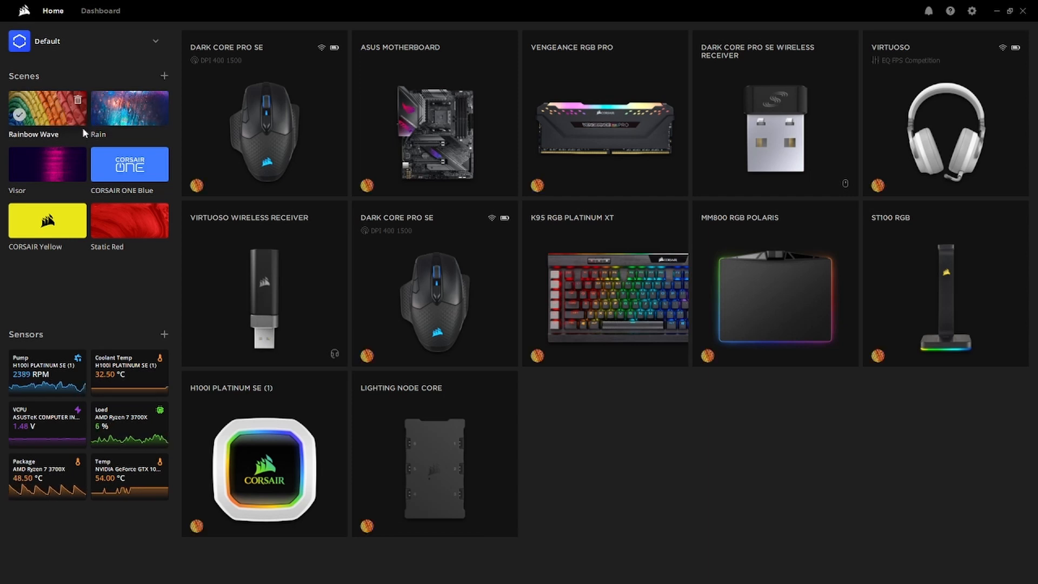
left_click(43, 112)
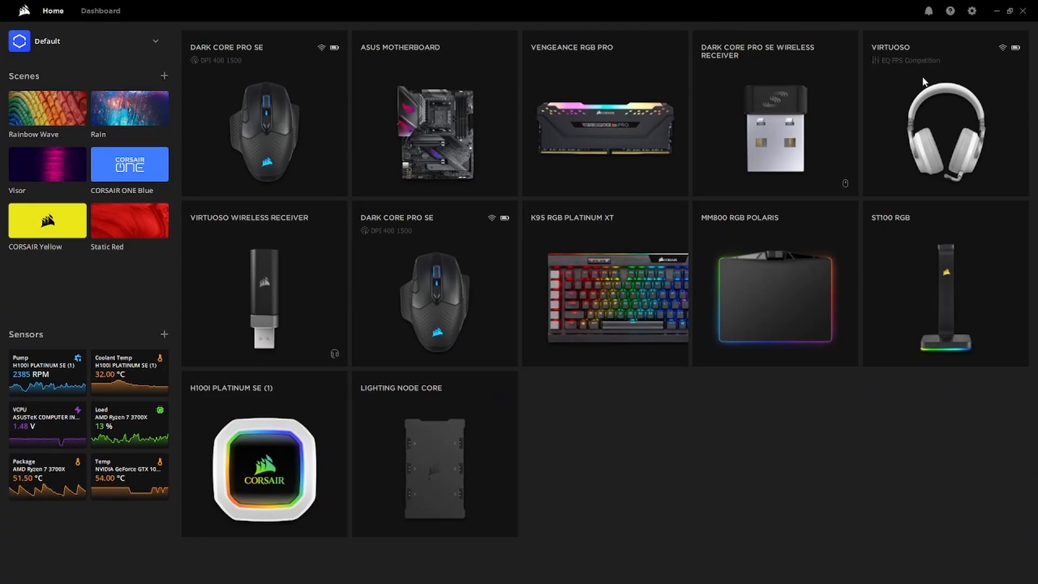
Step: Switch to the Corsair website in the browser and open the iCUE Profile Library
left_click(1009, 11)
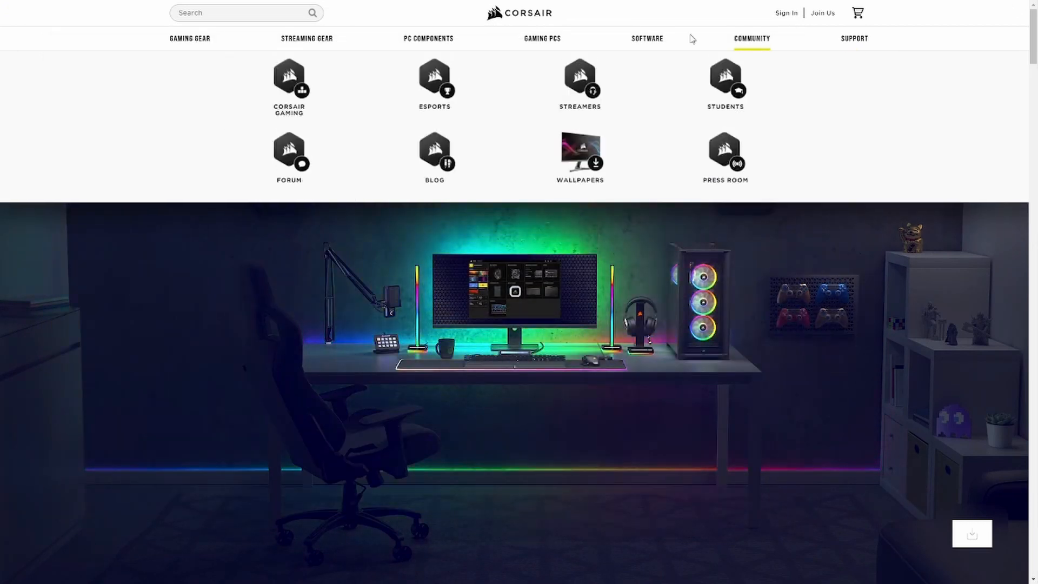
mouse_move(649, 39)
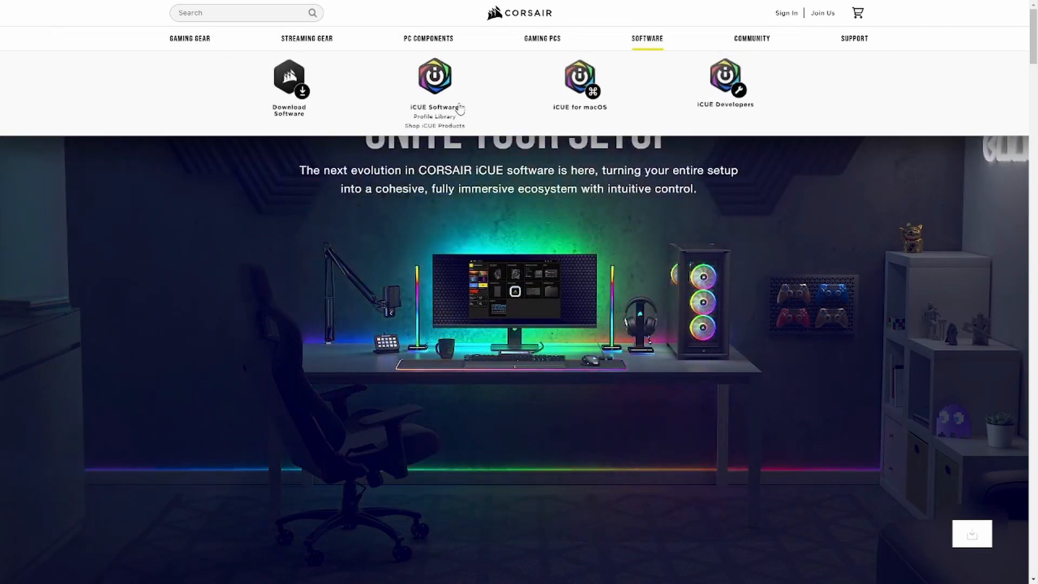
mouse_move(428, 41)
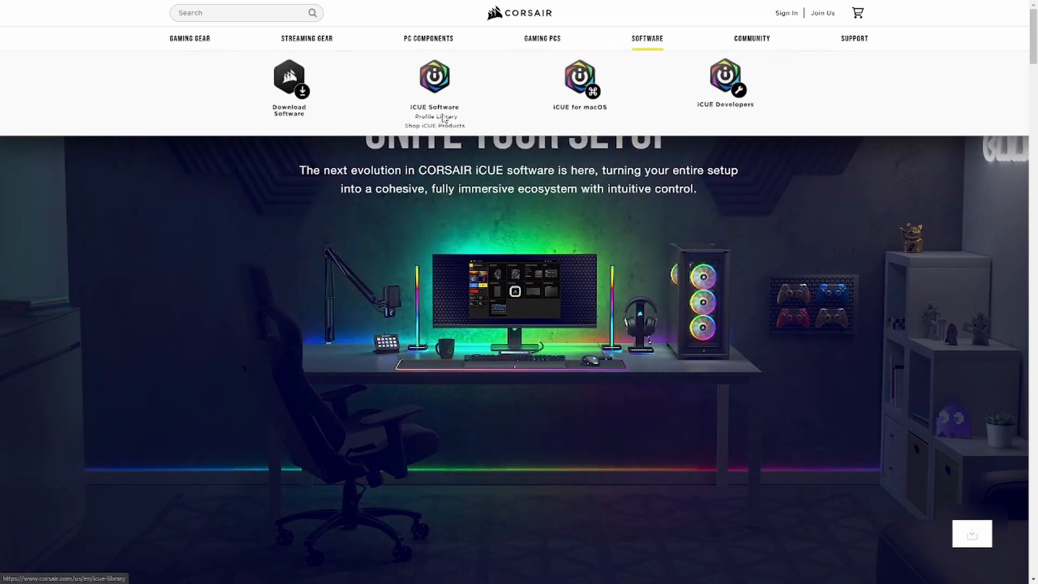
left_click(434, 116)
Step: Examine the free lighting profiles on the first and second pages of the Profile Library
scroll(366, 236, "down", 5)
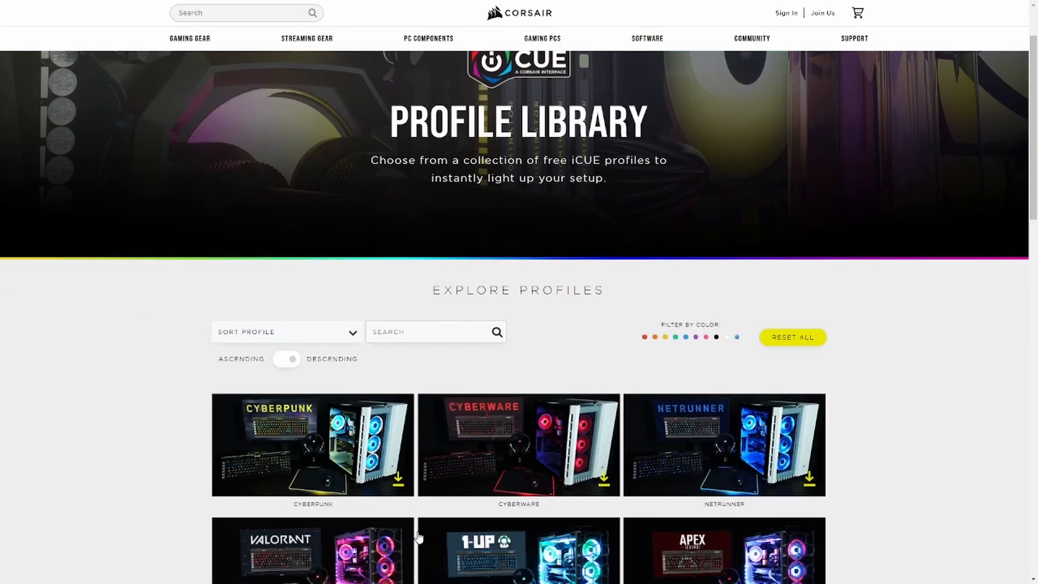
scroll(367, 236, "down", 5)
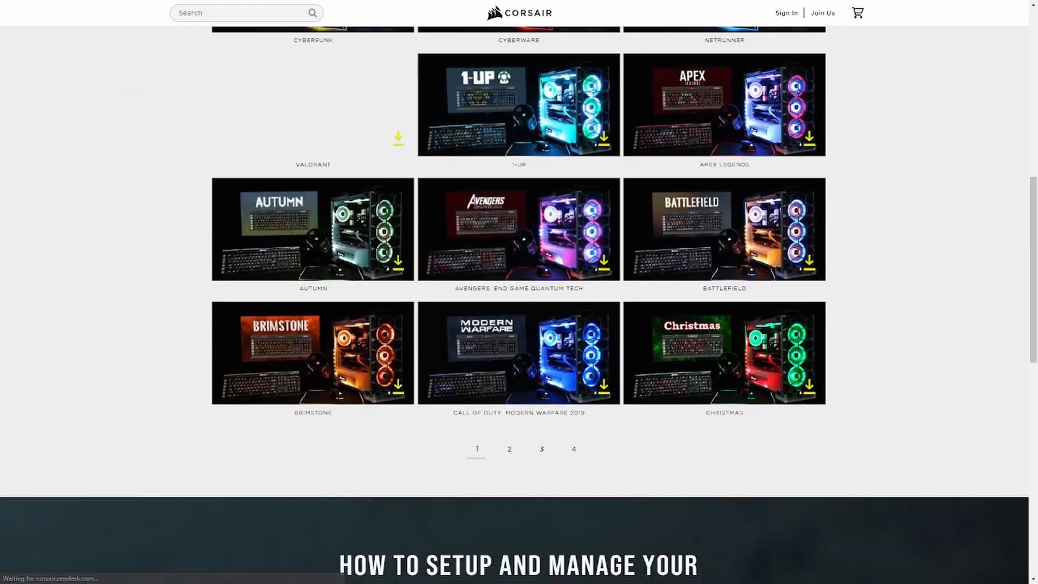
left_click_drag(509, 450, 506, 444)
left_click(509, 449)
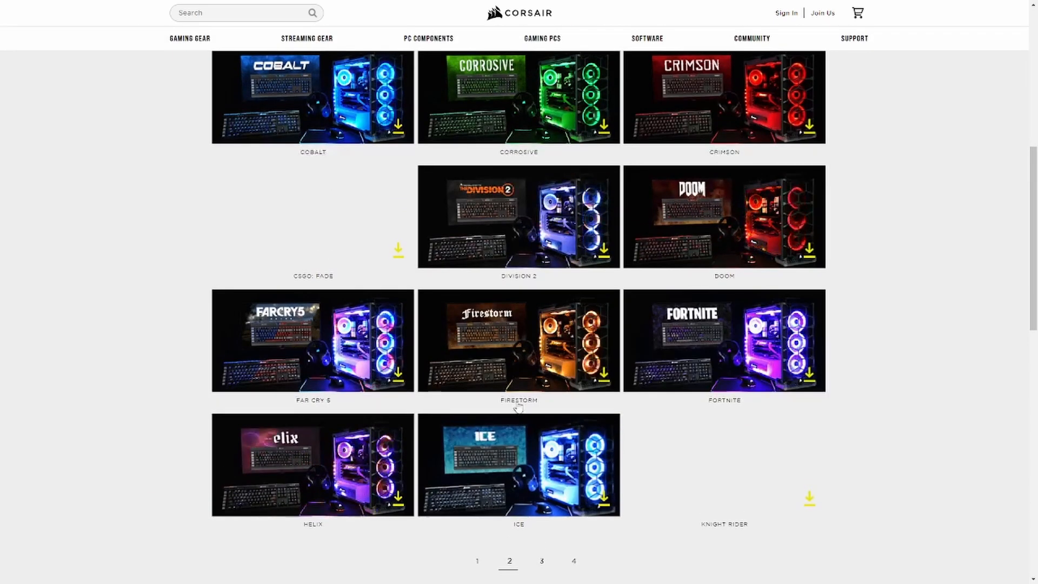
scroll(516, 302, "down", 2)
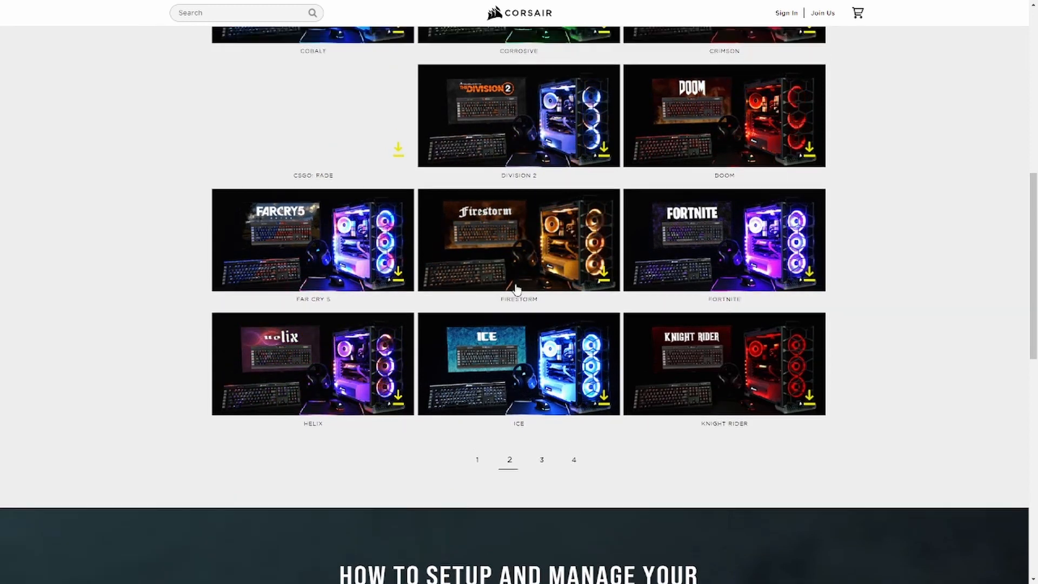
scroll(528, 269, "up", 2)
scroll(543, 518, "down", 2)
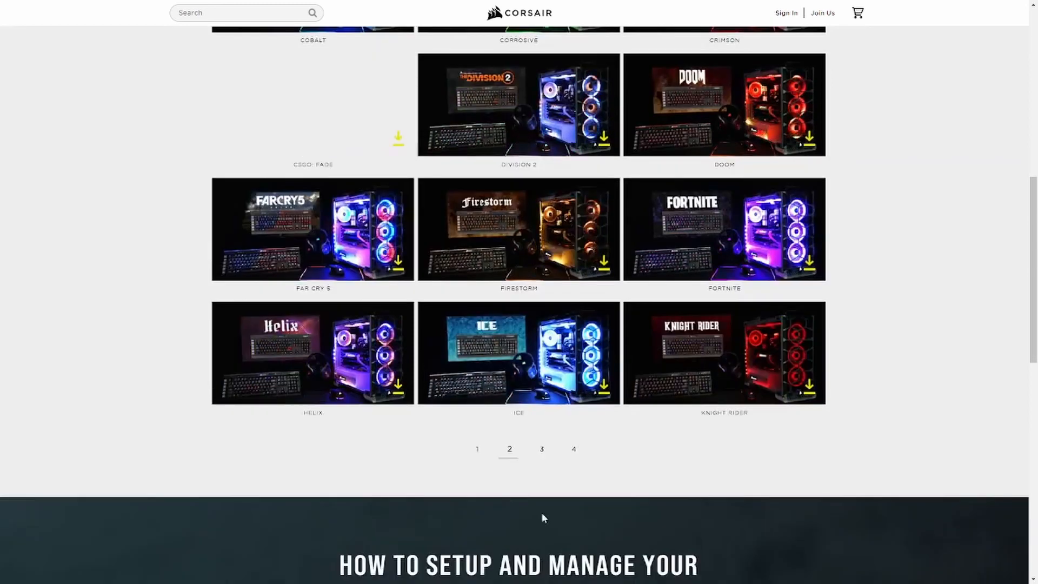
Step: Examine the lighting profiles on pages 3 and 4 of the Profile Library
left_click(541, 453)
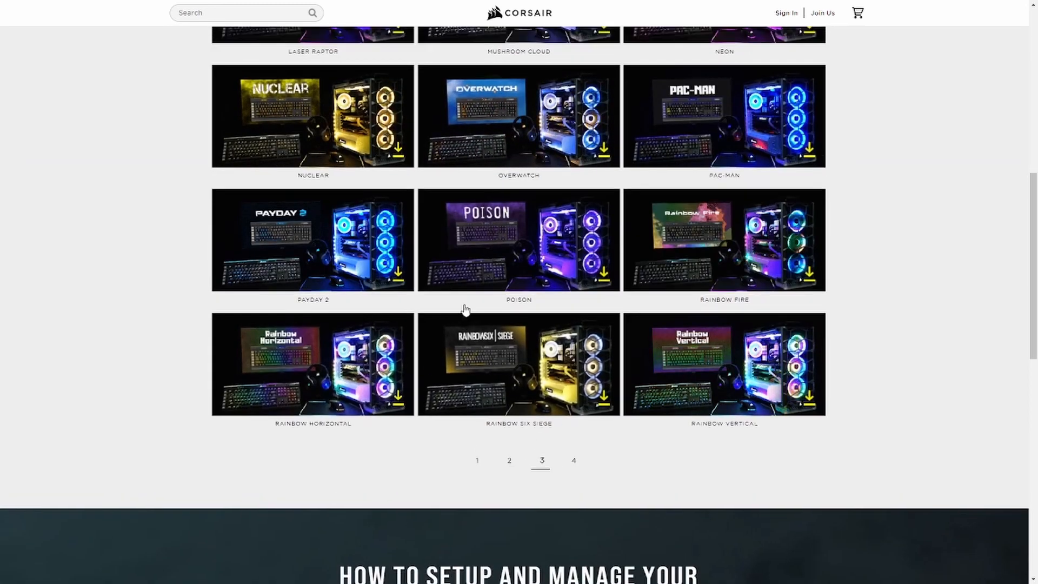
scroll(465, 310, "up", 6)
scroll(598, 359, "down", 6)
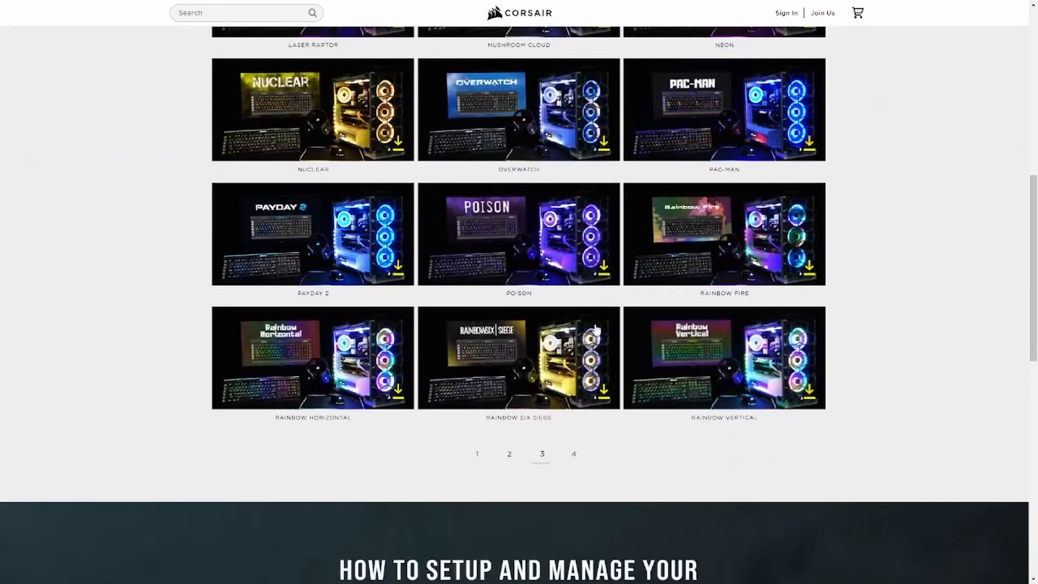
left_click(575, 446)
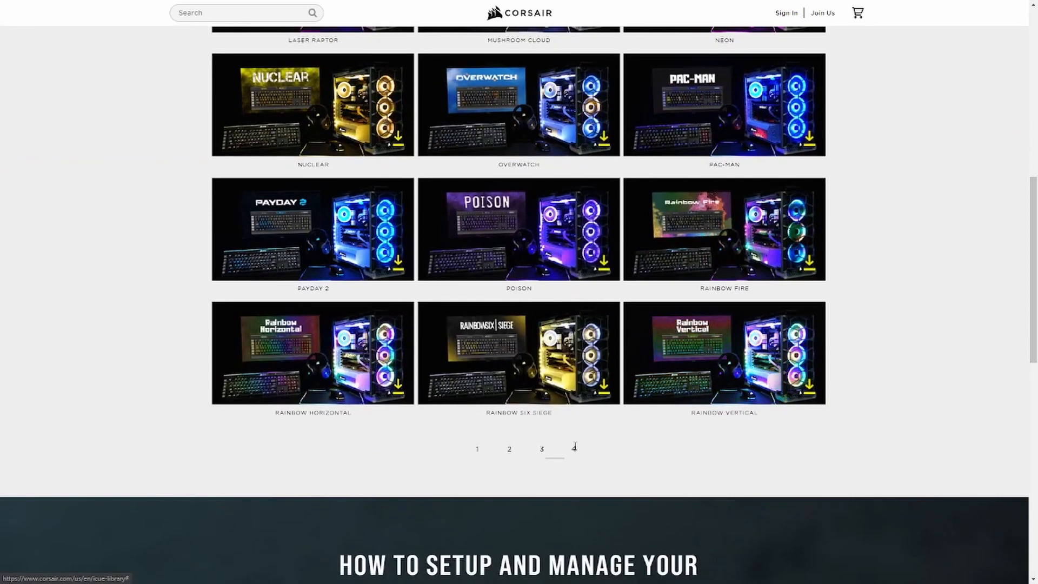
scroll(507, 120, "up", 5)
scroll(522, 258, "down", 5)
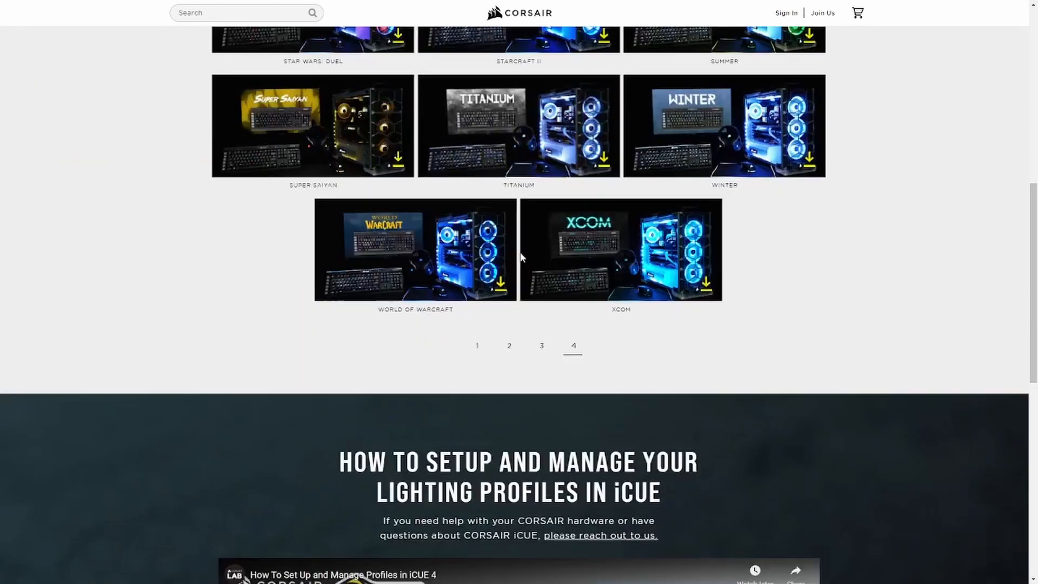
Step: Download the Cyberpunk lighting profile from the first page of the Profile Library and try opening the downloaded file
scroll(522, 258, "down", 2)
left_click(479, 237)
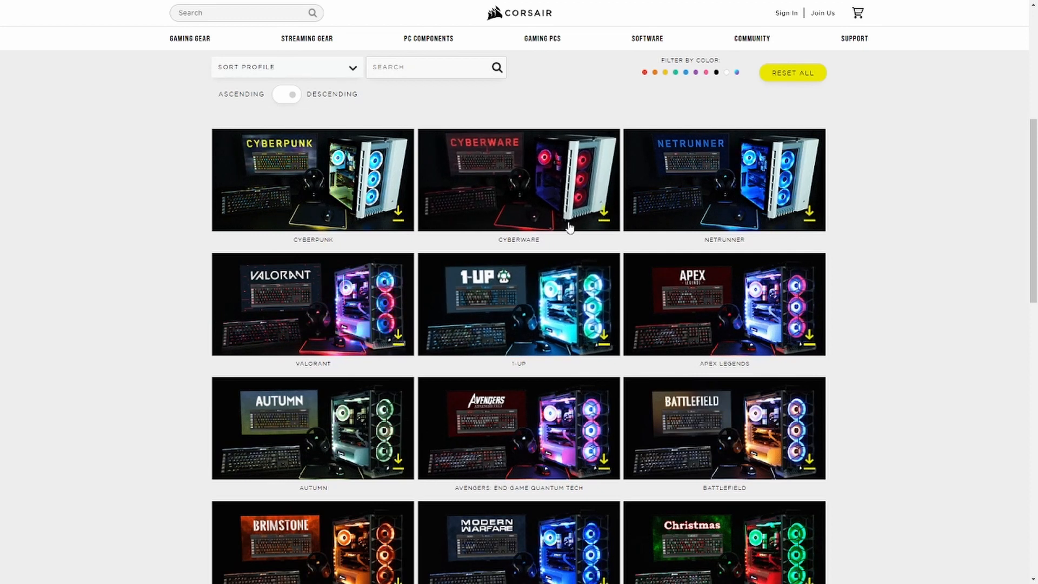
scroll(574, 266, "down", 4)
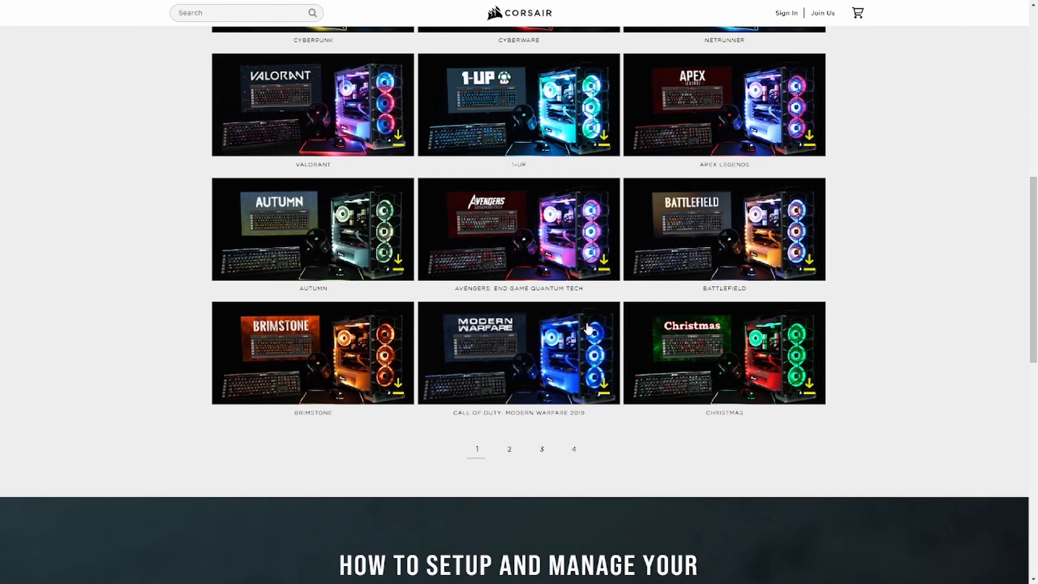
scroll(588, 330, "down", 2)
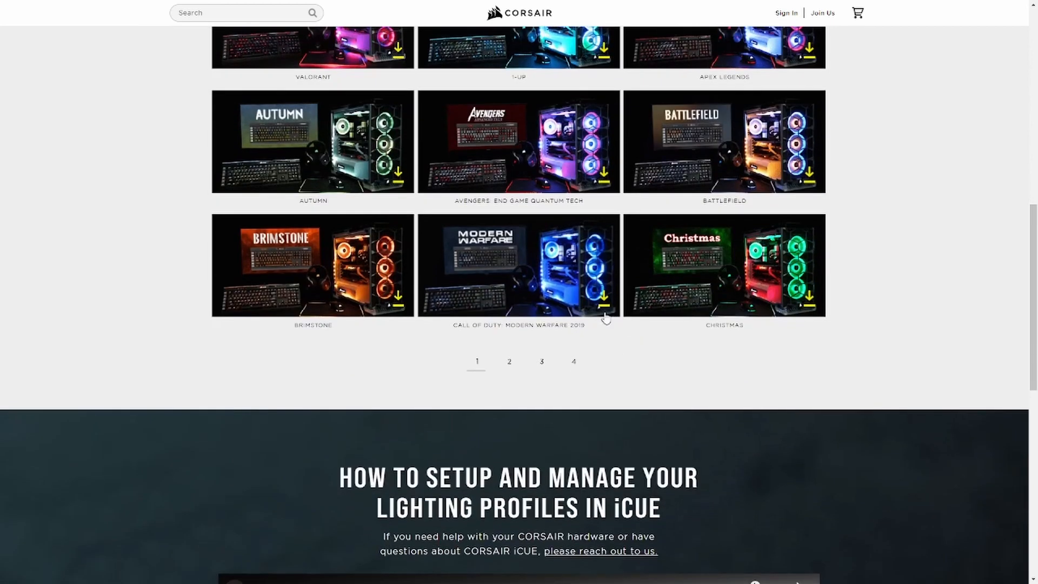
scroll(695, 262, "up", 2)
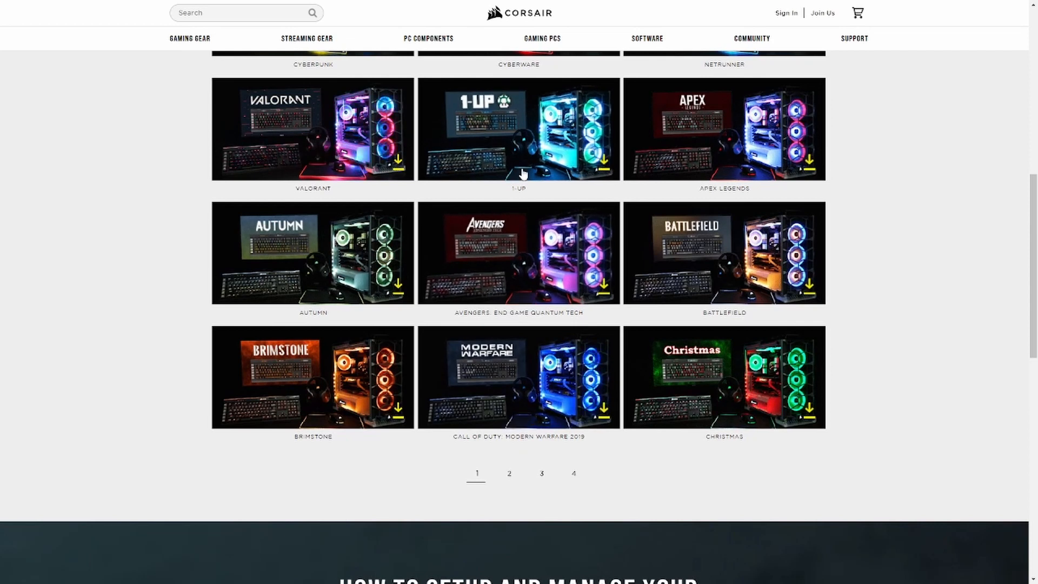
scroll(600, 162, "up", 2)
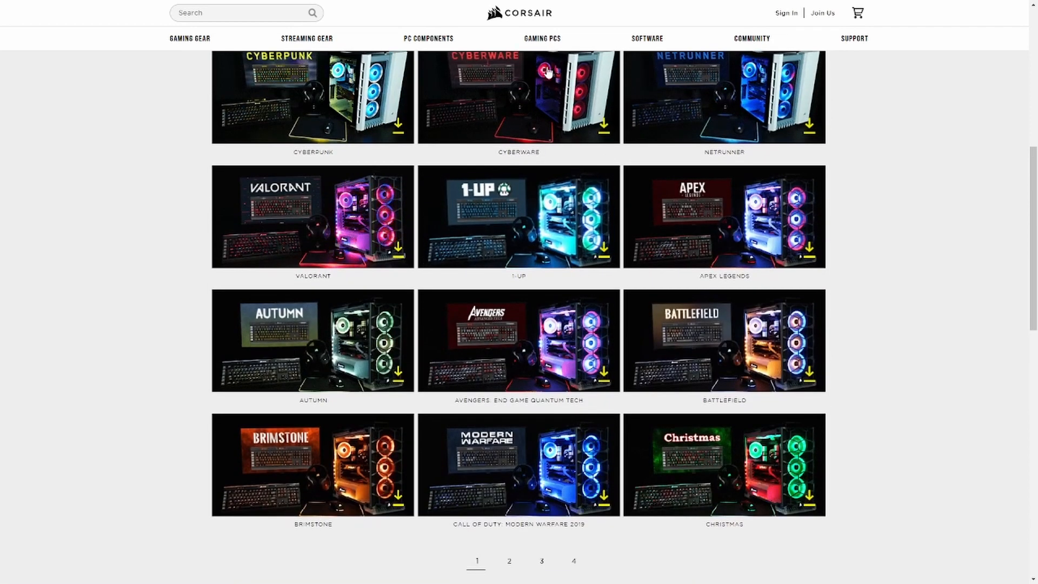
scroll(585, 179, "up", 3)
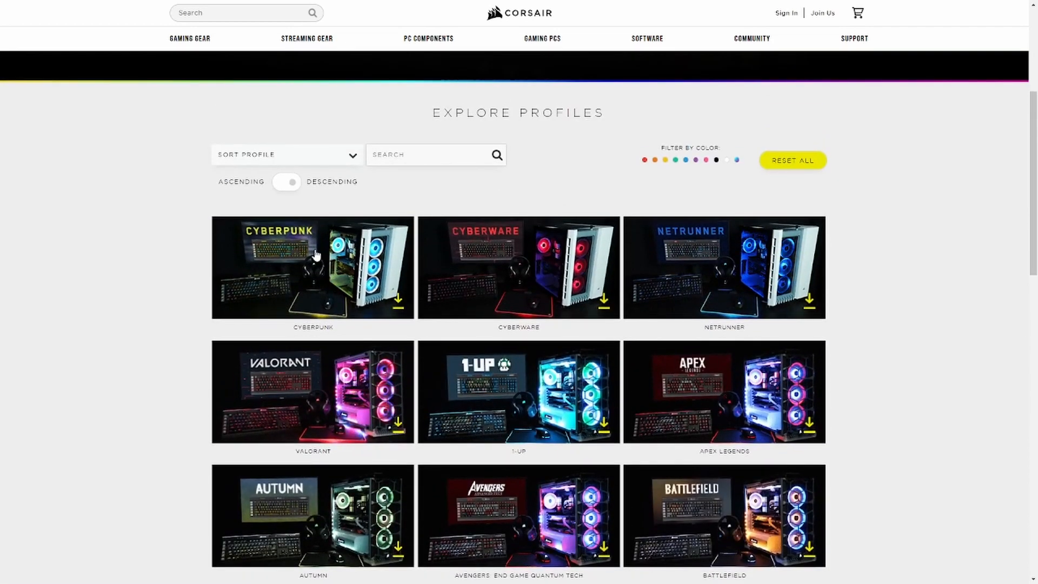
left_click(399, 303)
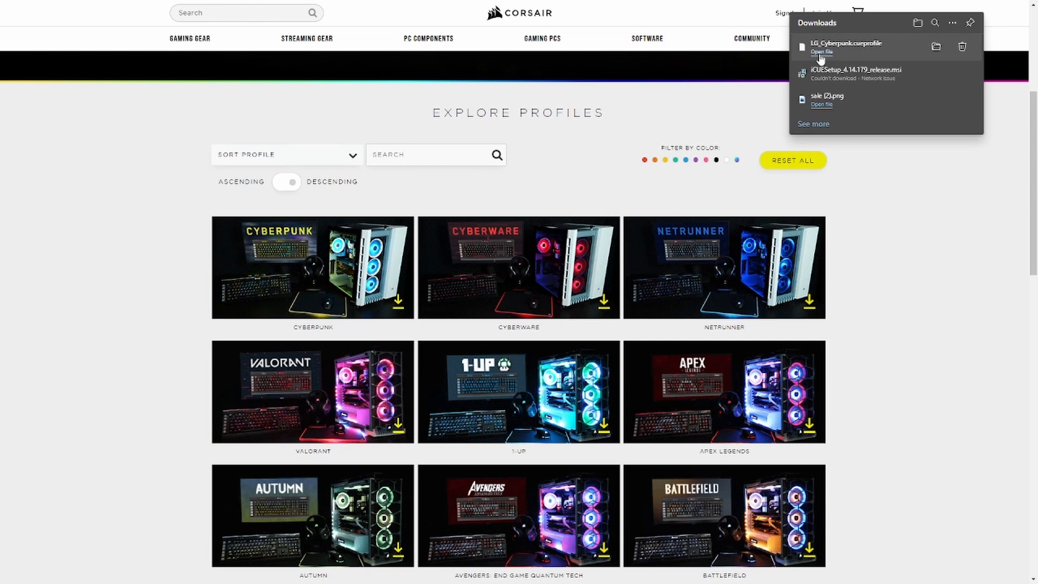
left_click(823, 51)
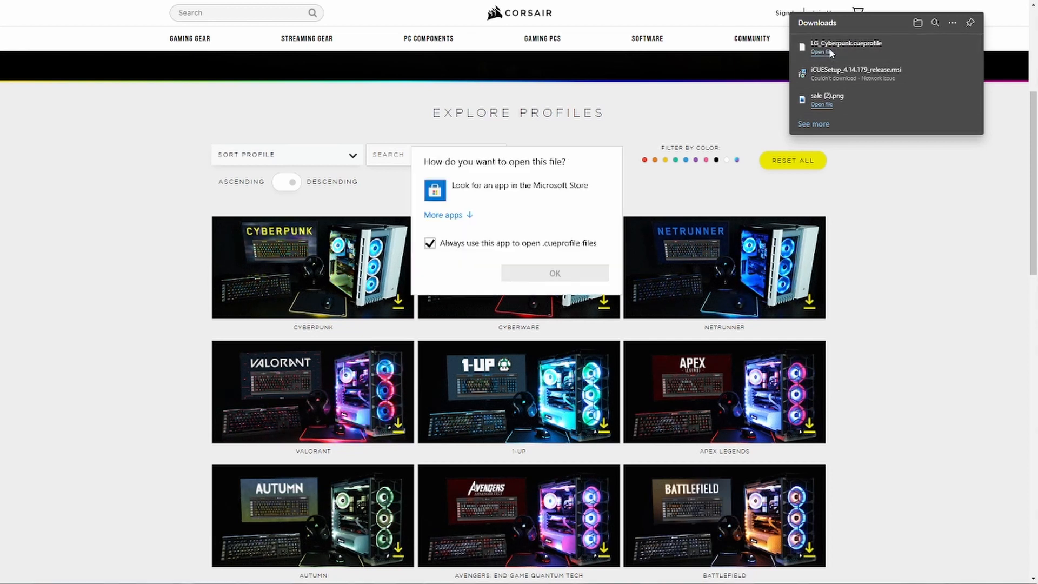
key("Escape")
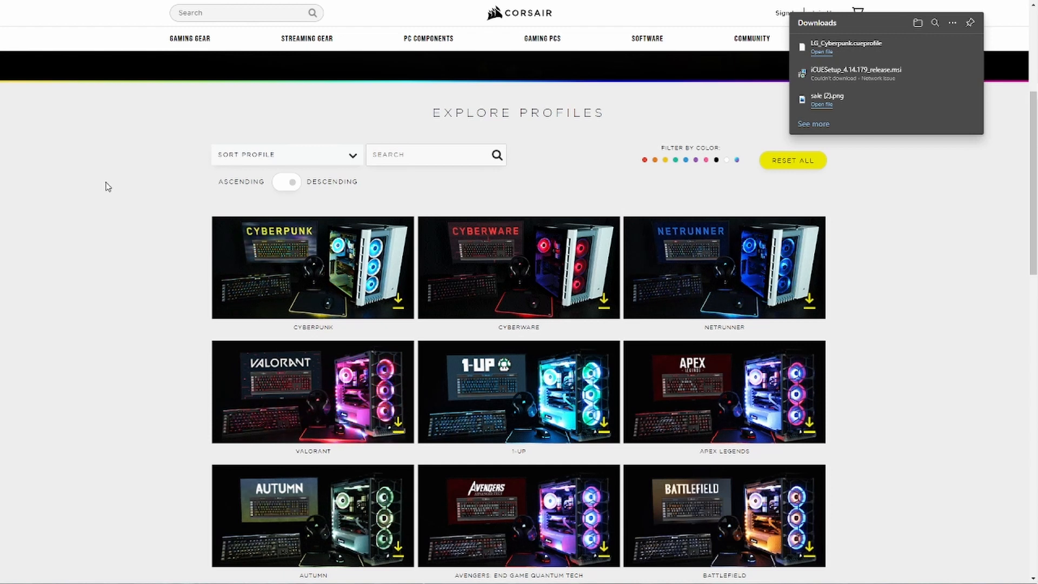
Step: Switch to iCUE and show its home screen with the device overview
mouse_move(1035, 162)
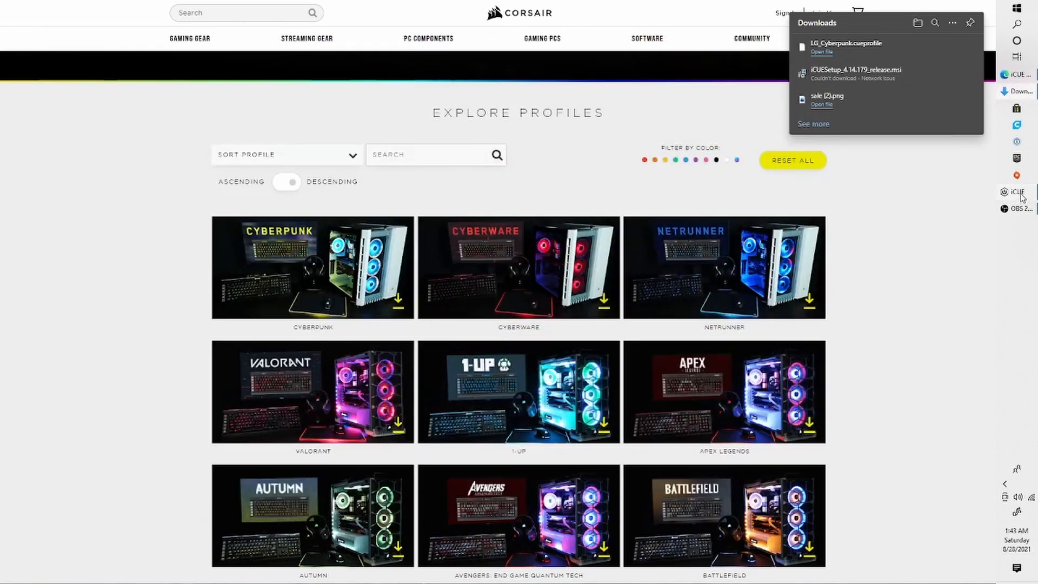
left_click(1019, 193)
left_click(773, 49)
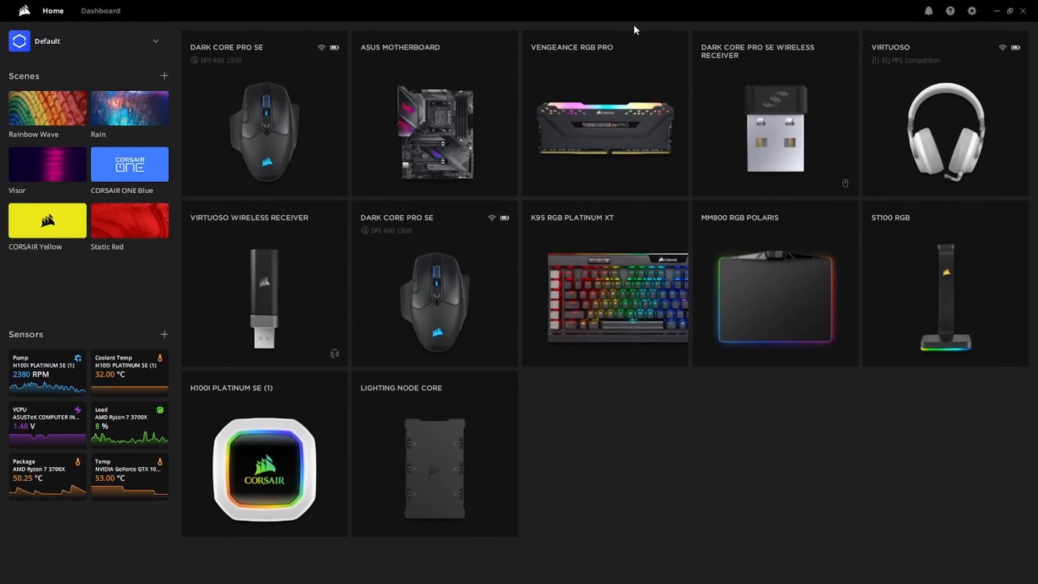
left_click(101, 11)
left_click(54, 11)
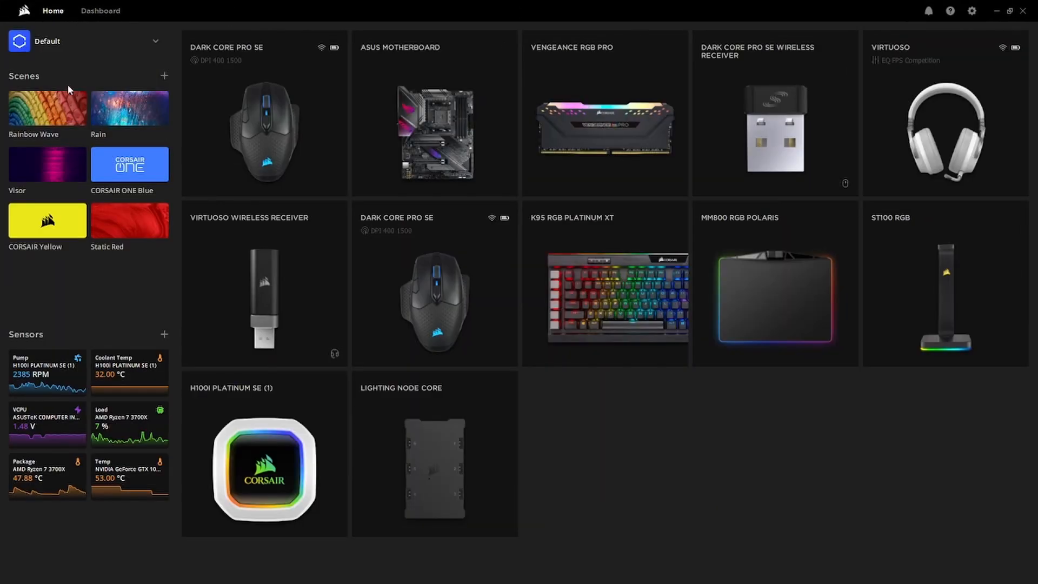
Step: Import LG_Cyberpunk.cueprofile from the Downloads folder into the iCUE profiles, including only its lighting effects
left_click(73, 42)
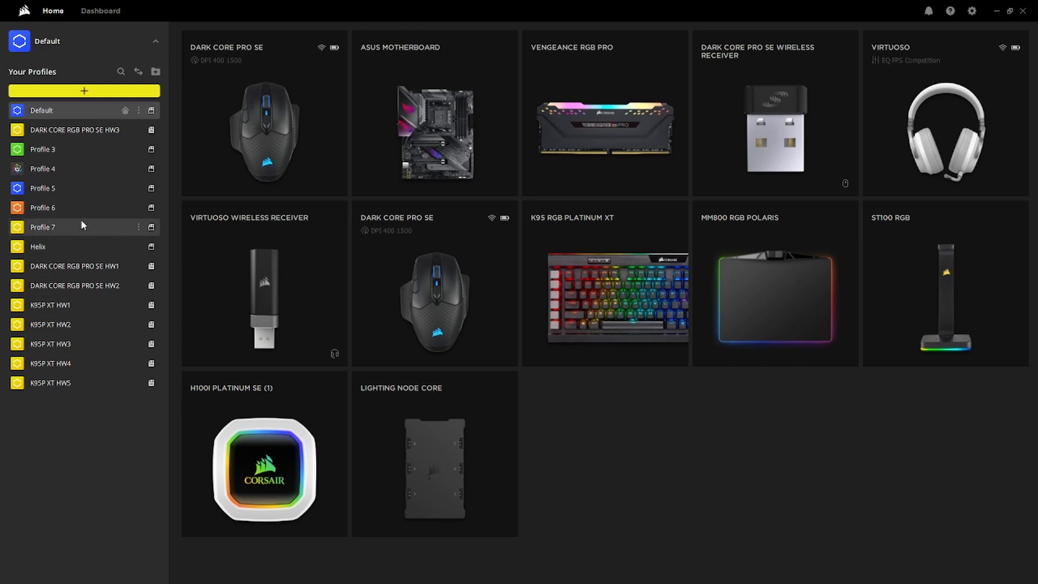
left_click(138, 226)
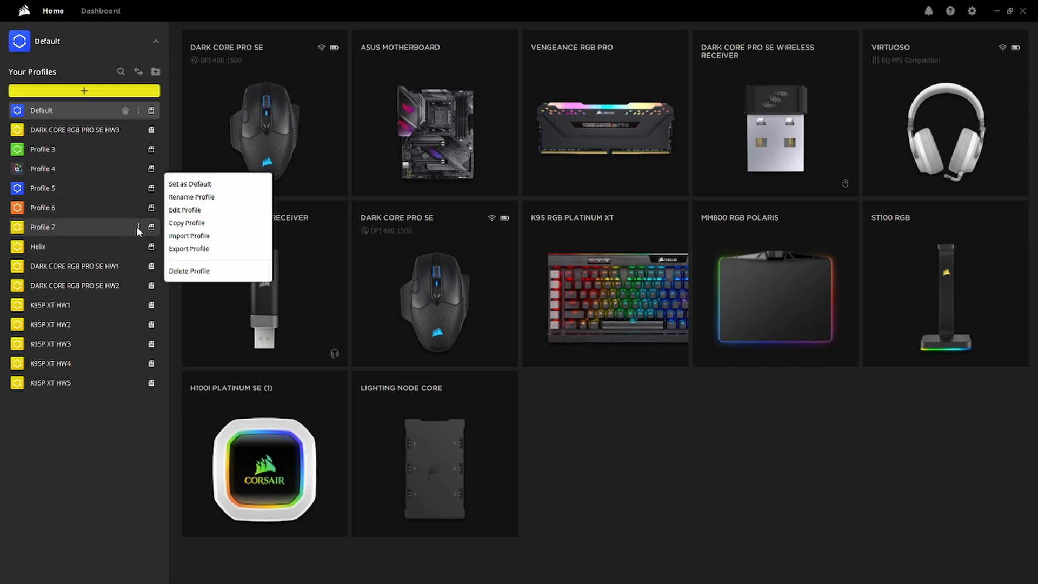
left_click(189, 236)
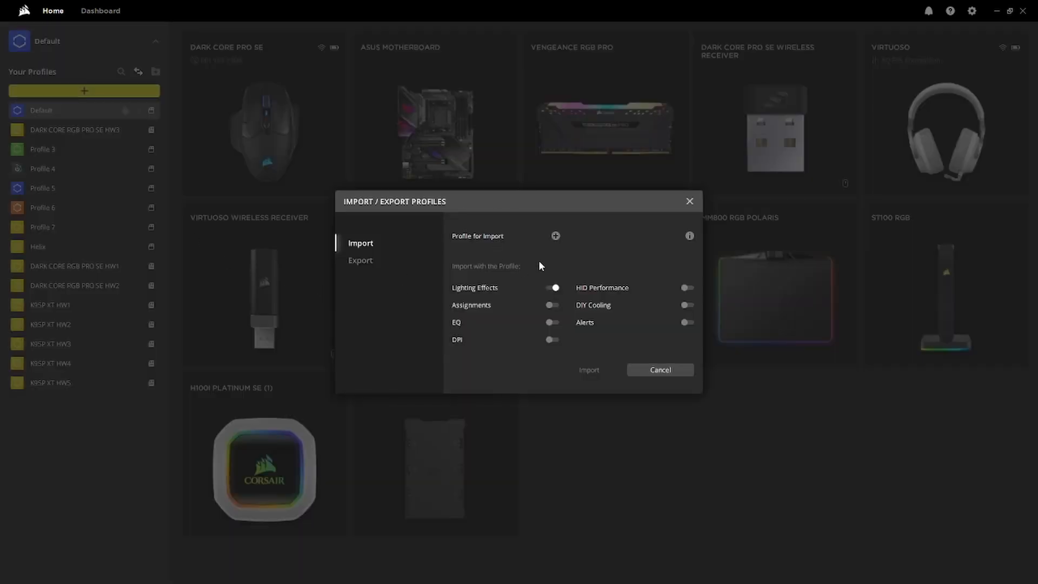
left_click(555, 236)
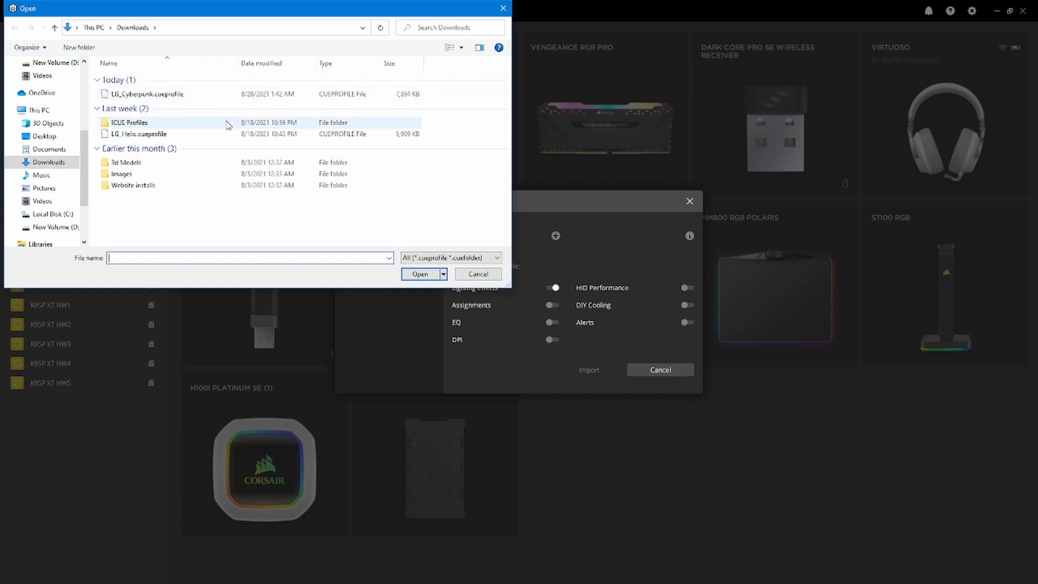
double_click(227, 93)
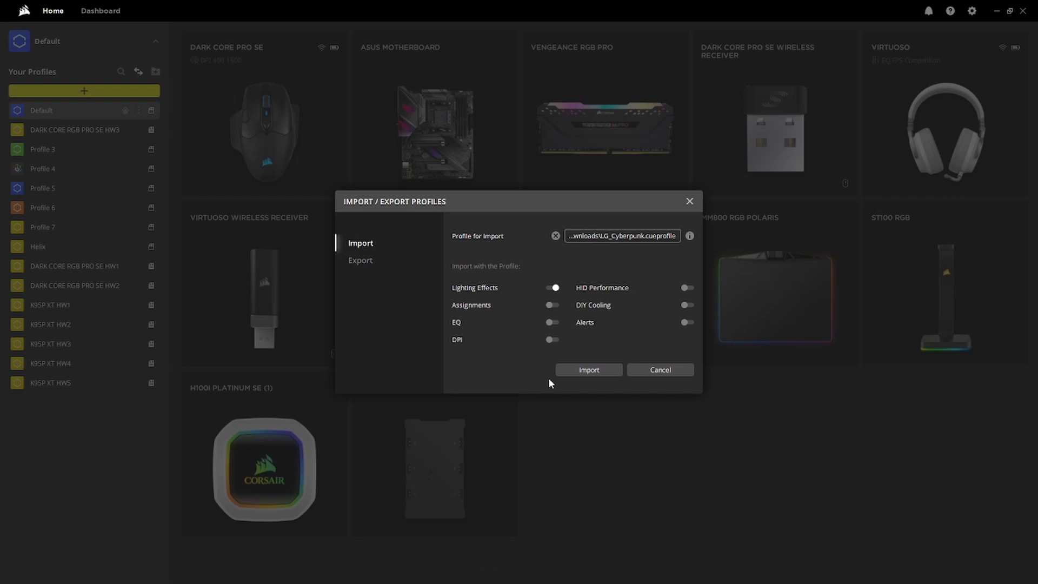
left_click(560, 372)
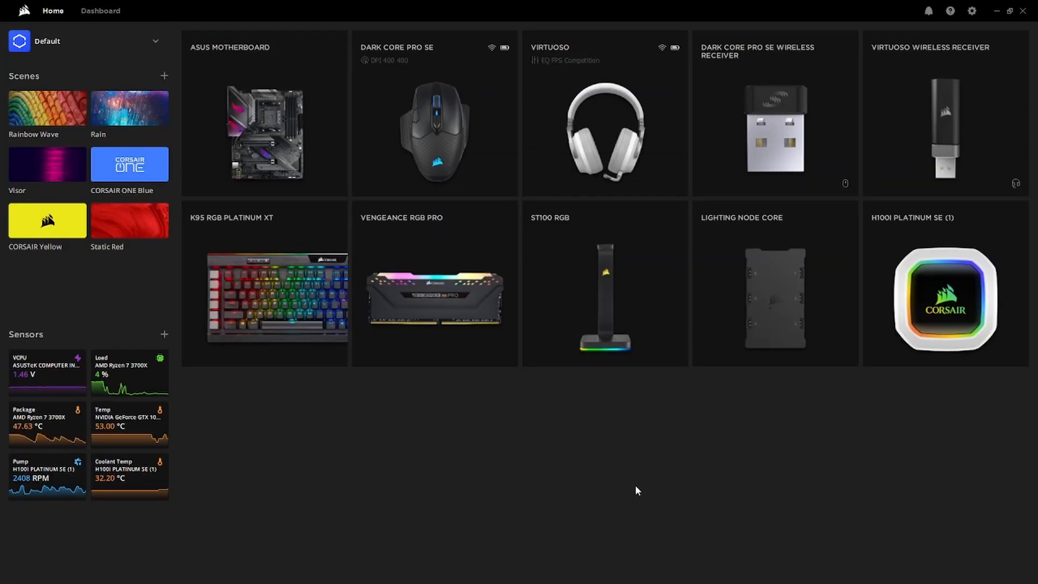